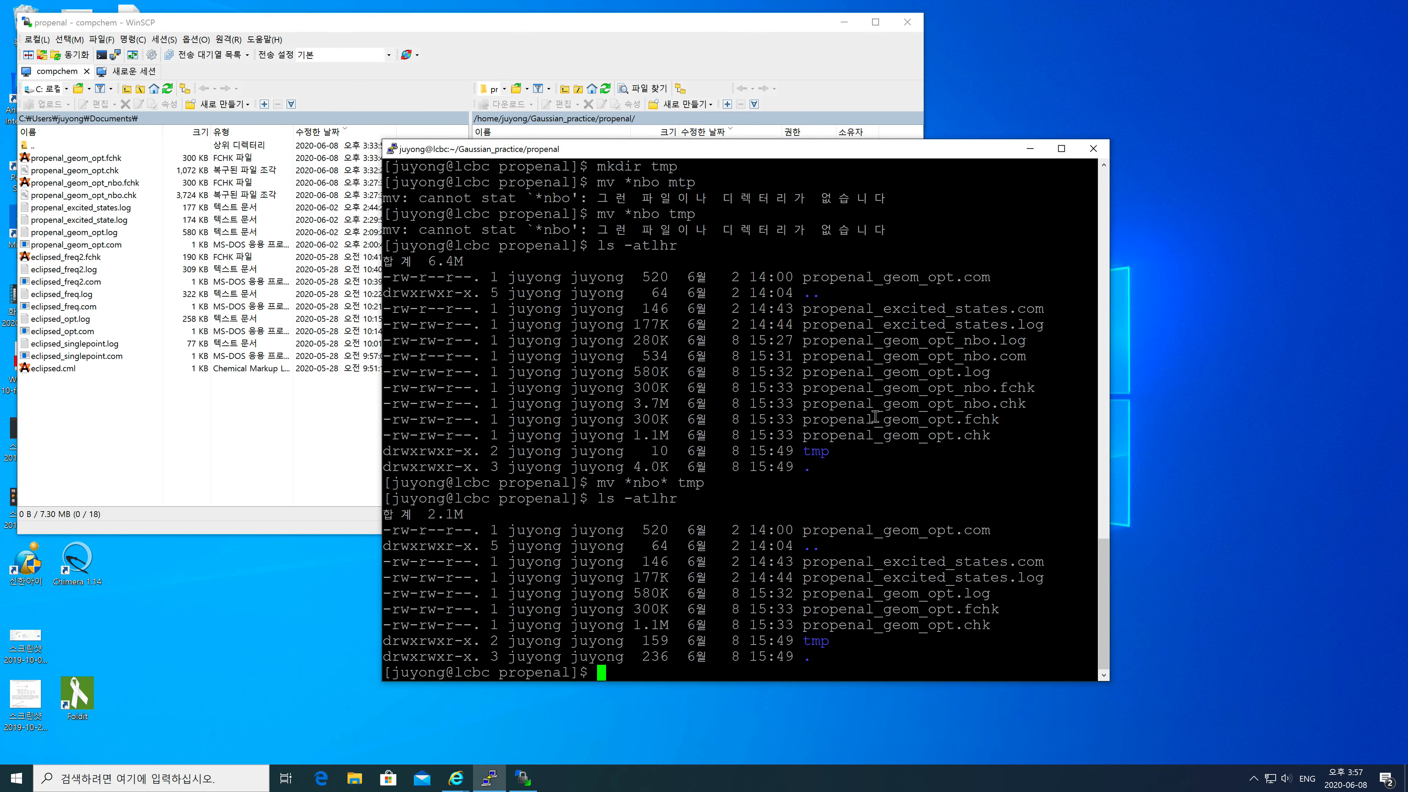
Clear the terminal and list all files in the propenal folder with ls -atlhr
{"action": "type", "text": "clear"}
{"action": "key", "text": "Return"}
{"action": "type", "text": "c"}
{"action": "key", "text": "BackSpace"}
{"action": "type", "text": "ls -atlhr"}
{"action": "key", "text": "Return"}
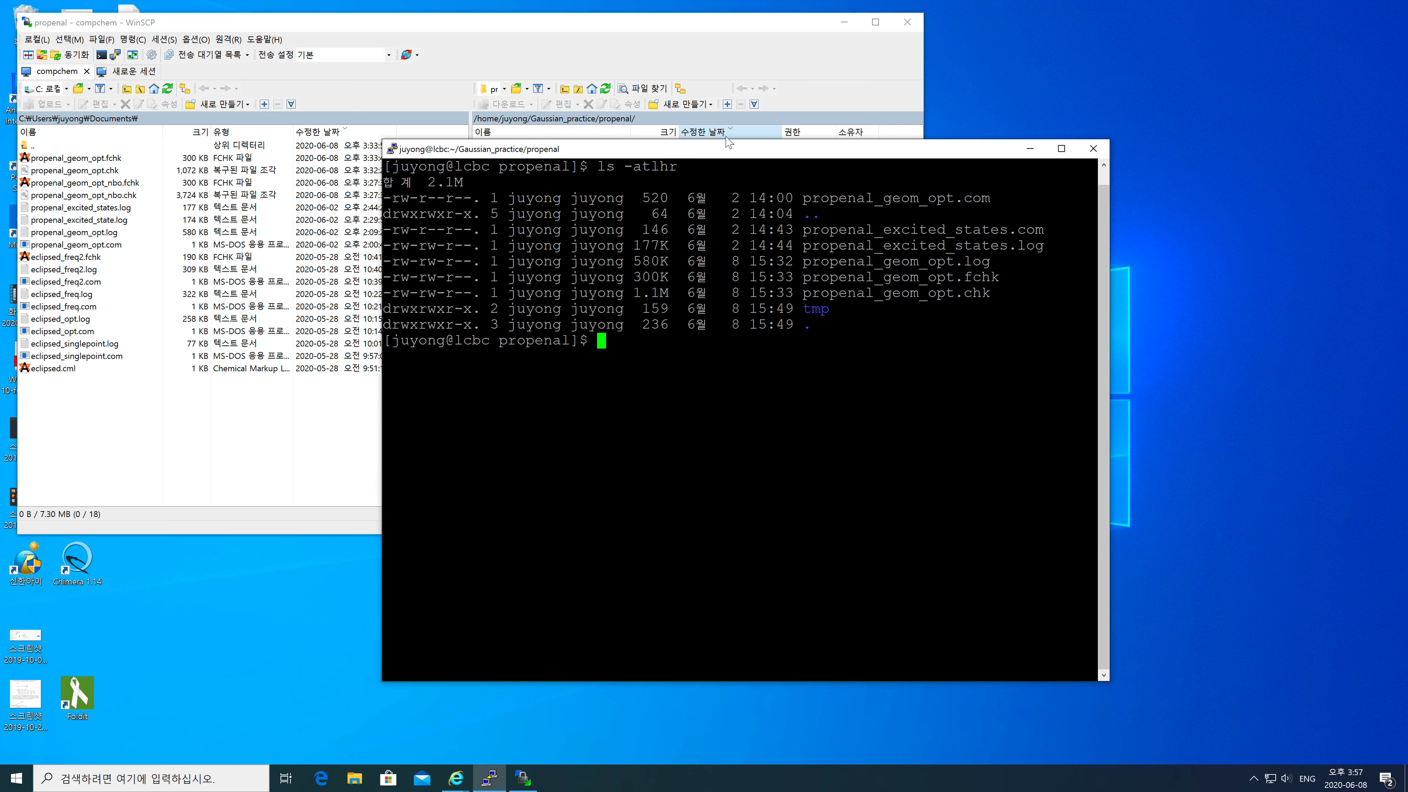
Move the terminal window aside and launch Avogadro with an empty molecule
{"action": "left_click_drag", "start_coordinate": [732, 148], "coordinate": [842, 176]}
{"action": "left_click", "coordinate": [134, 409]}
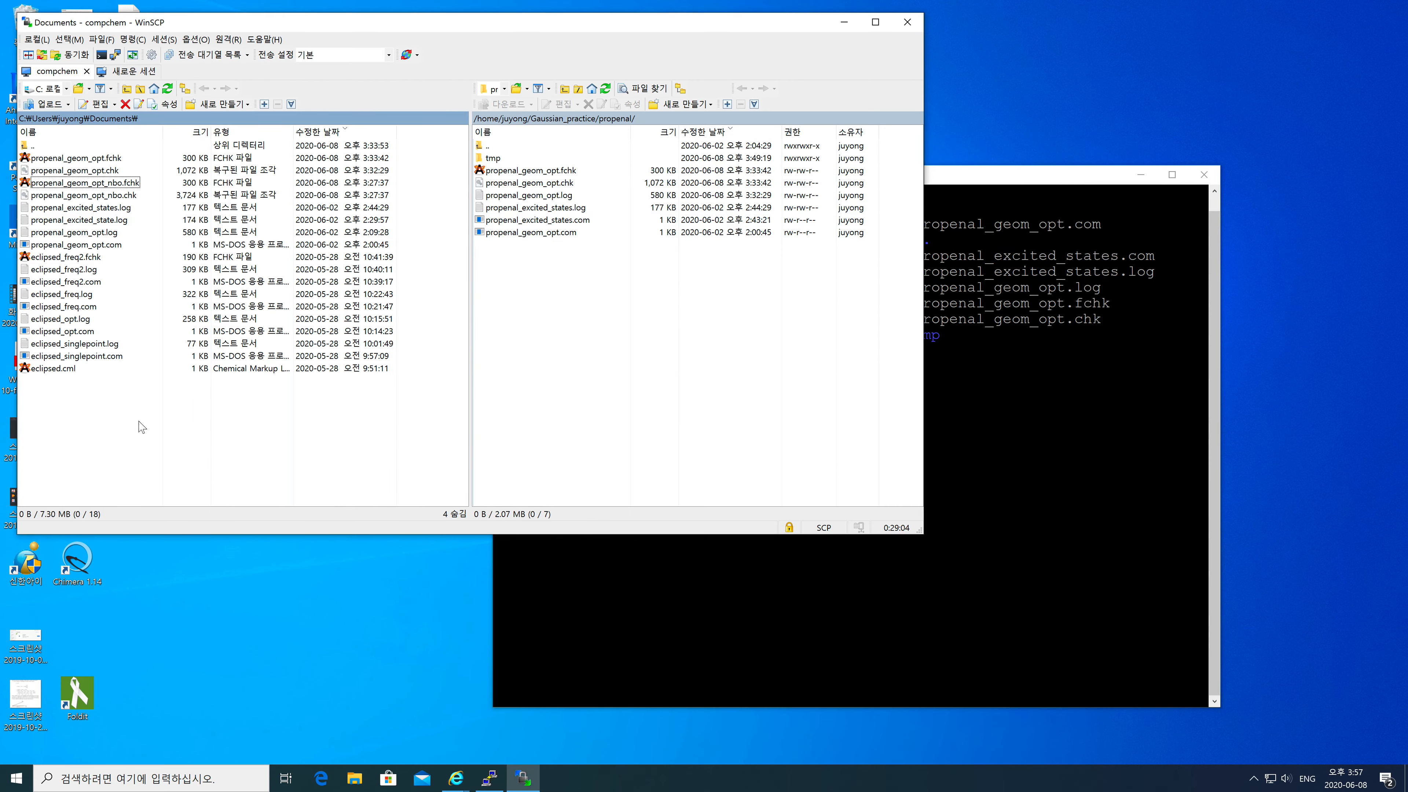
{"action": "left_click", "coordinate": [102, 776]}
{"action": "type", "text": "avo"}
{"action": "key", "text": "Return"}
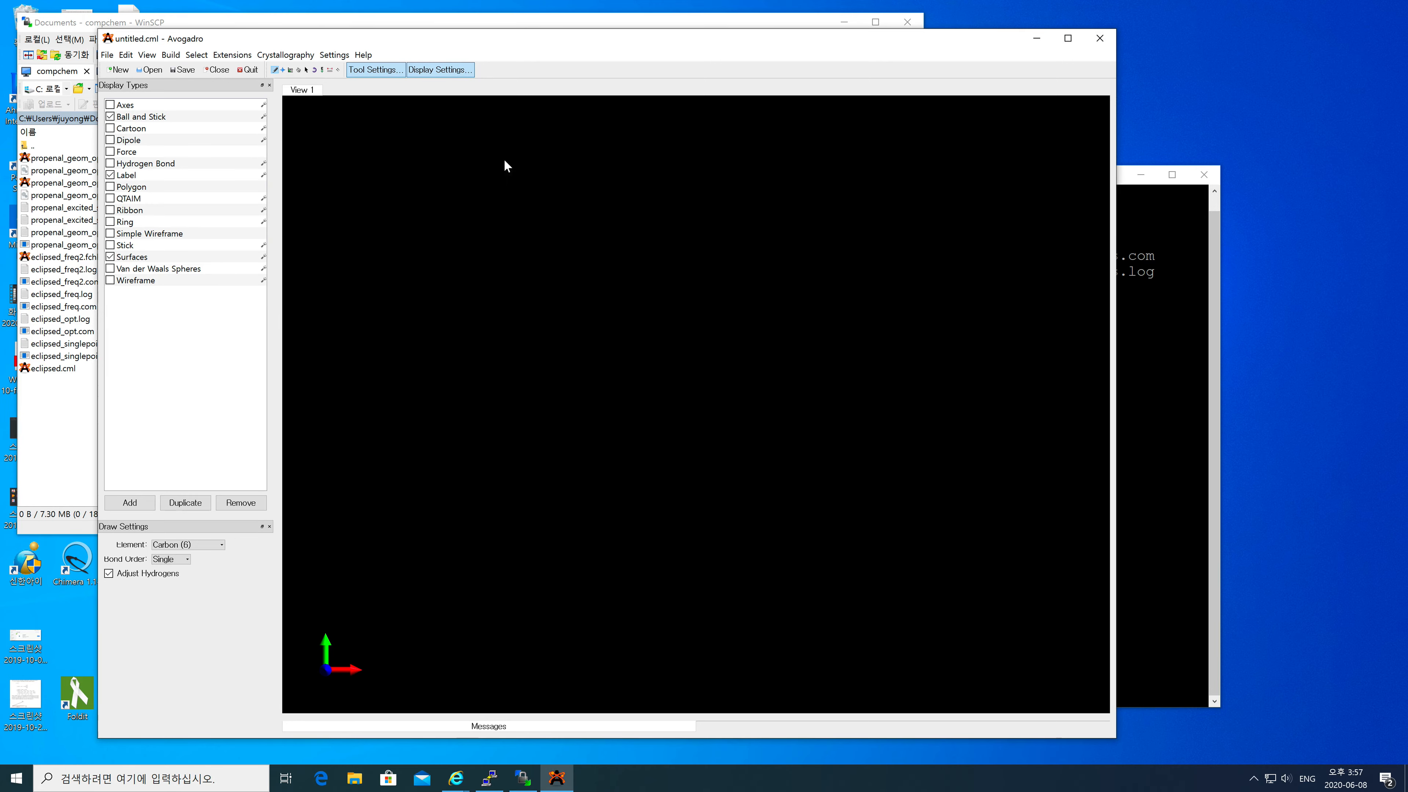
{"action": "left_click_drag", "start_coordinate": [478, 37], "coordinate": [491, 37]}
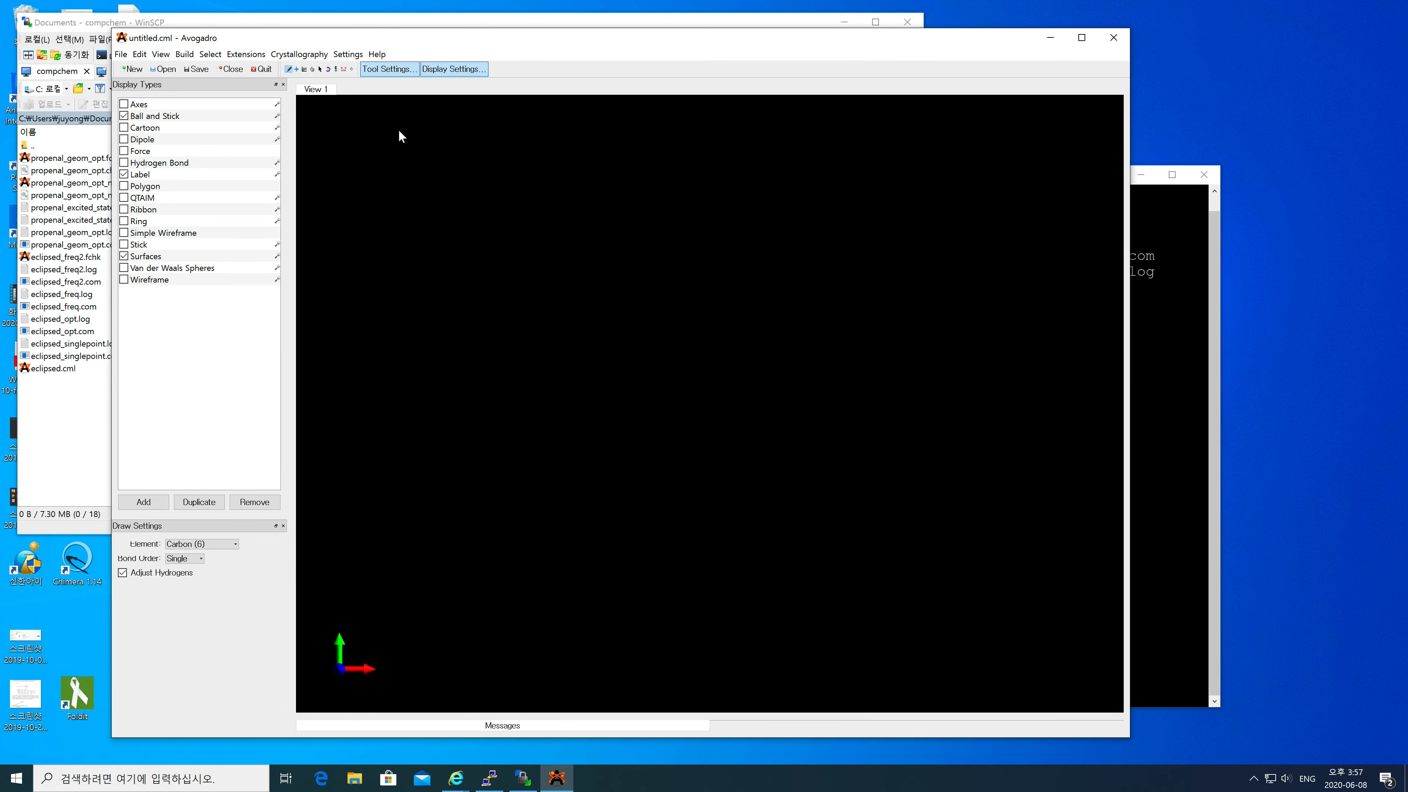
Switch to Keynote, check the NBO output interpretation slide, and return to the Windows desktop
{"action": "key", "text": "ctrl+Left"}
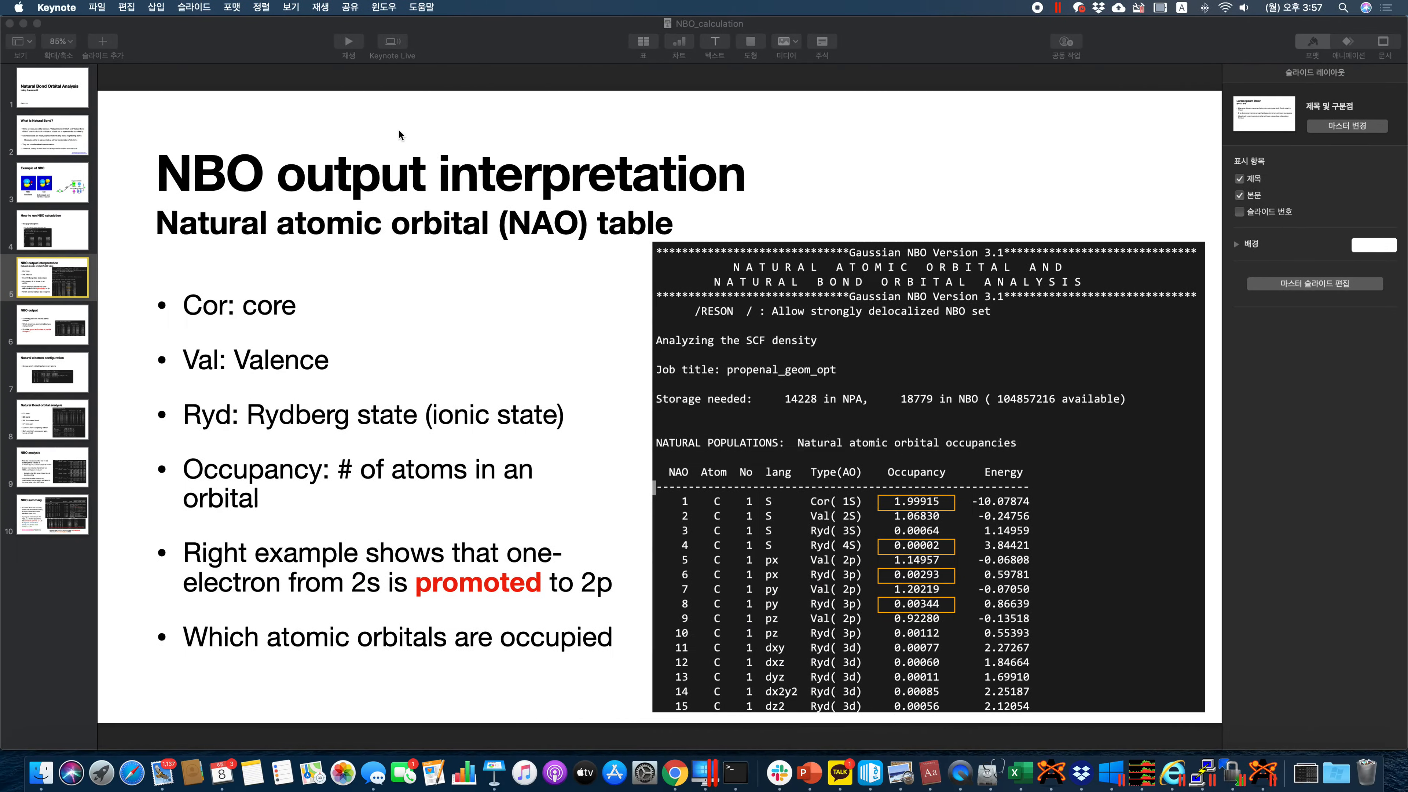
{"action": "left_click", "coordinate": [37, 233]}
{"action": "left_click", "coordinate": [53, 278]}
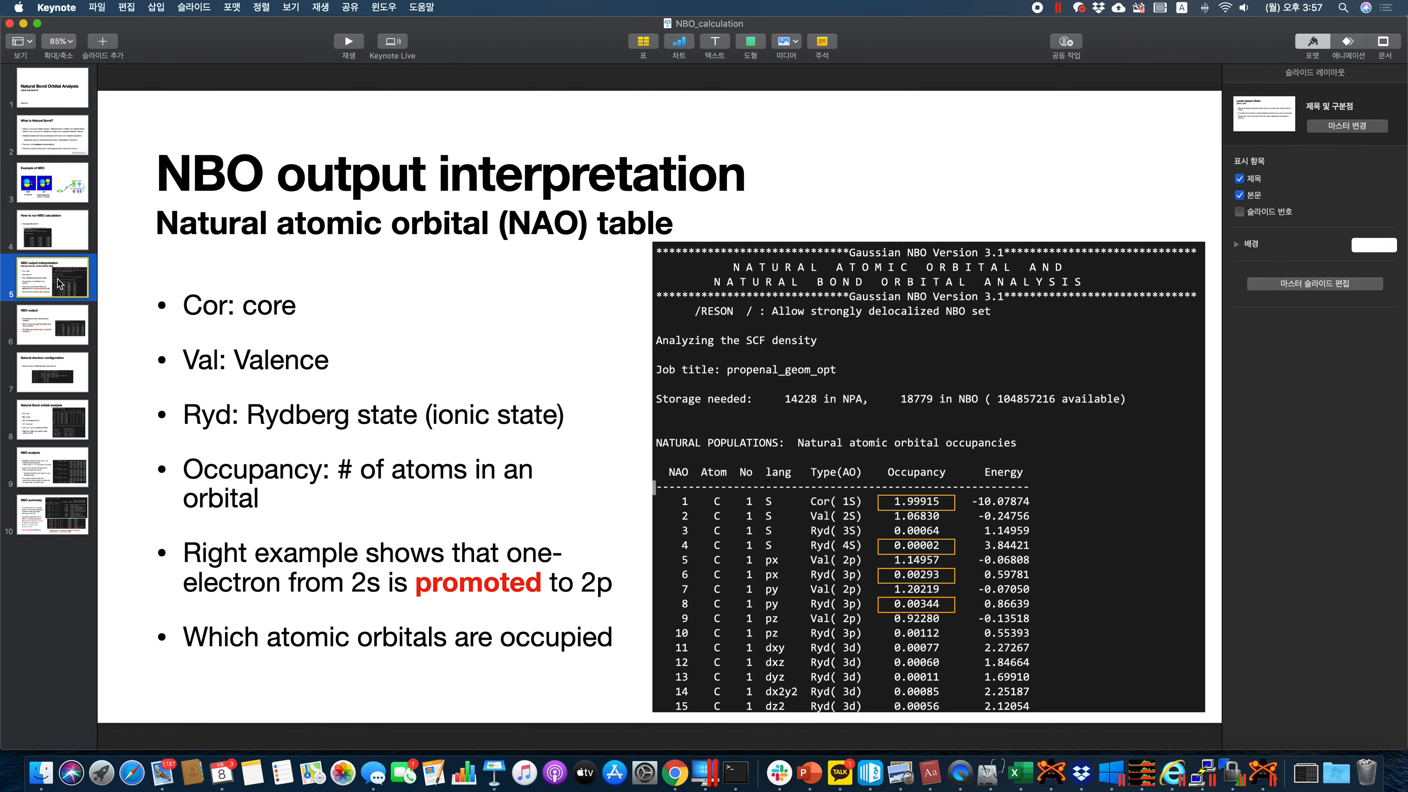
{"action": "key", "text": "ctrl+Right"}
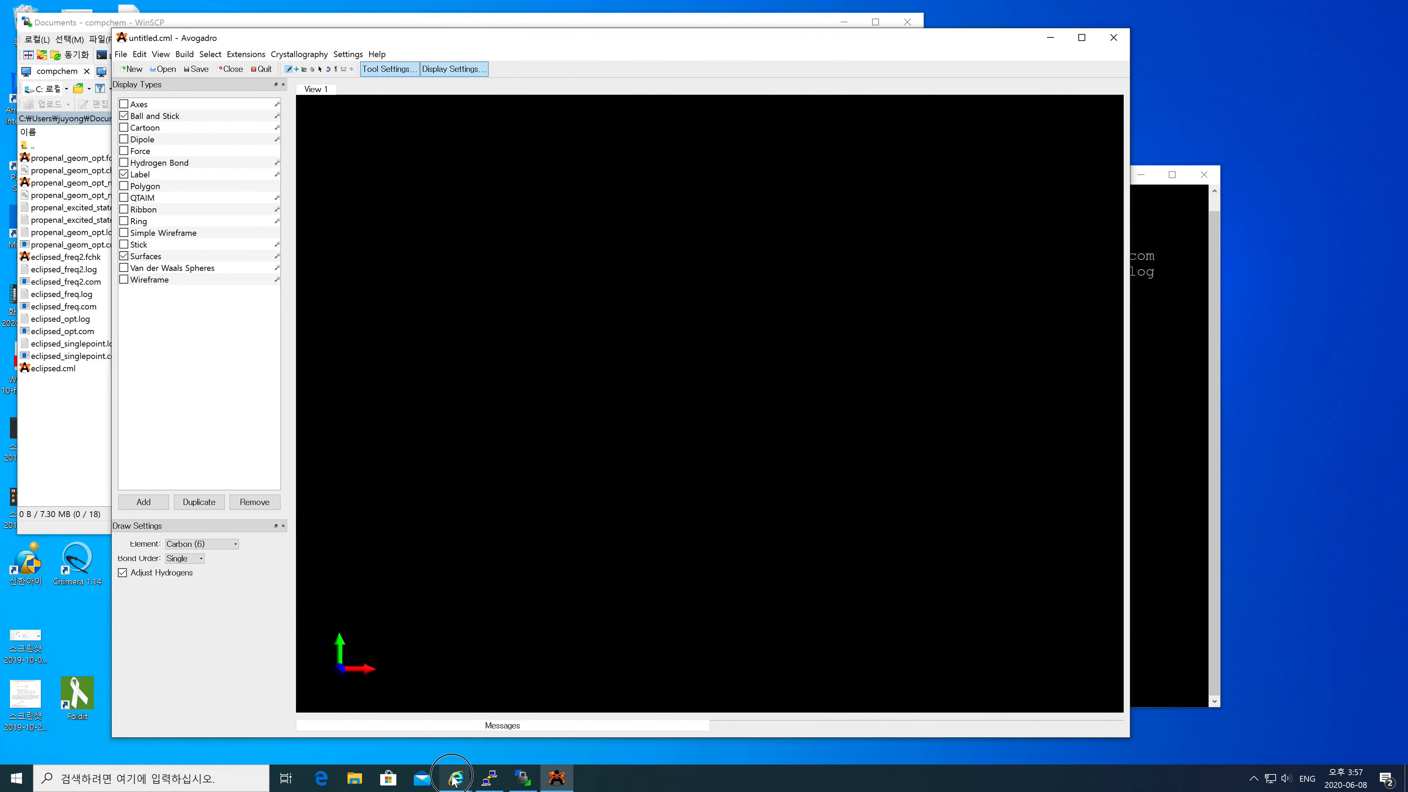
Switch to the browser's PubChem Acrolein page and examine the compound's 2D structure and 3D conformer
{"action": "mouse_move", "coordinate": [458, 777]}
{"action": "left_click", "coordinate": [472, 737]}
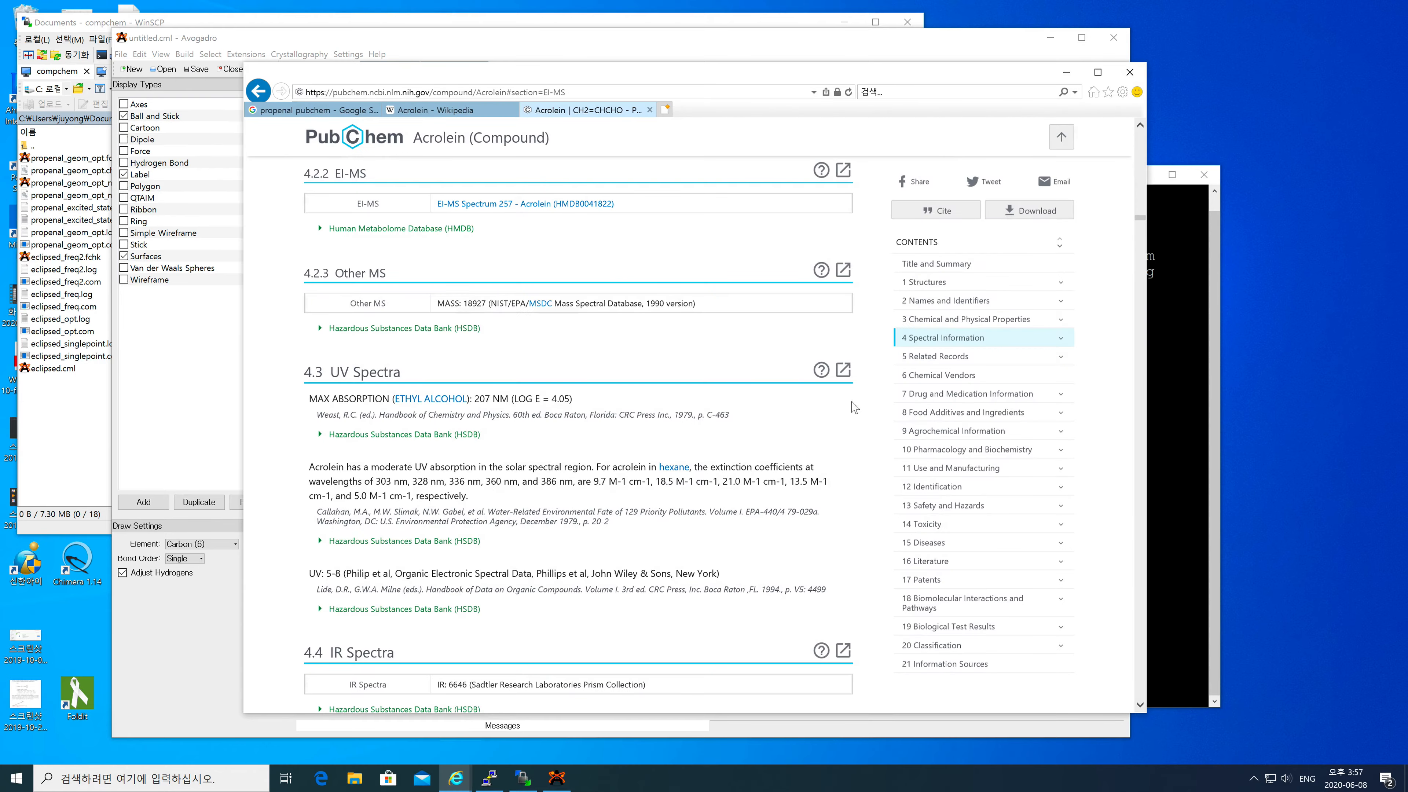
{"action": "scroll", "coordinate": [844, 388], "scroll_direction": "up", "scroll_amount": 20}
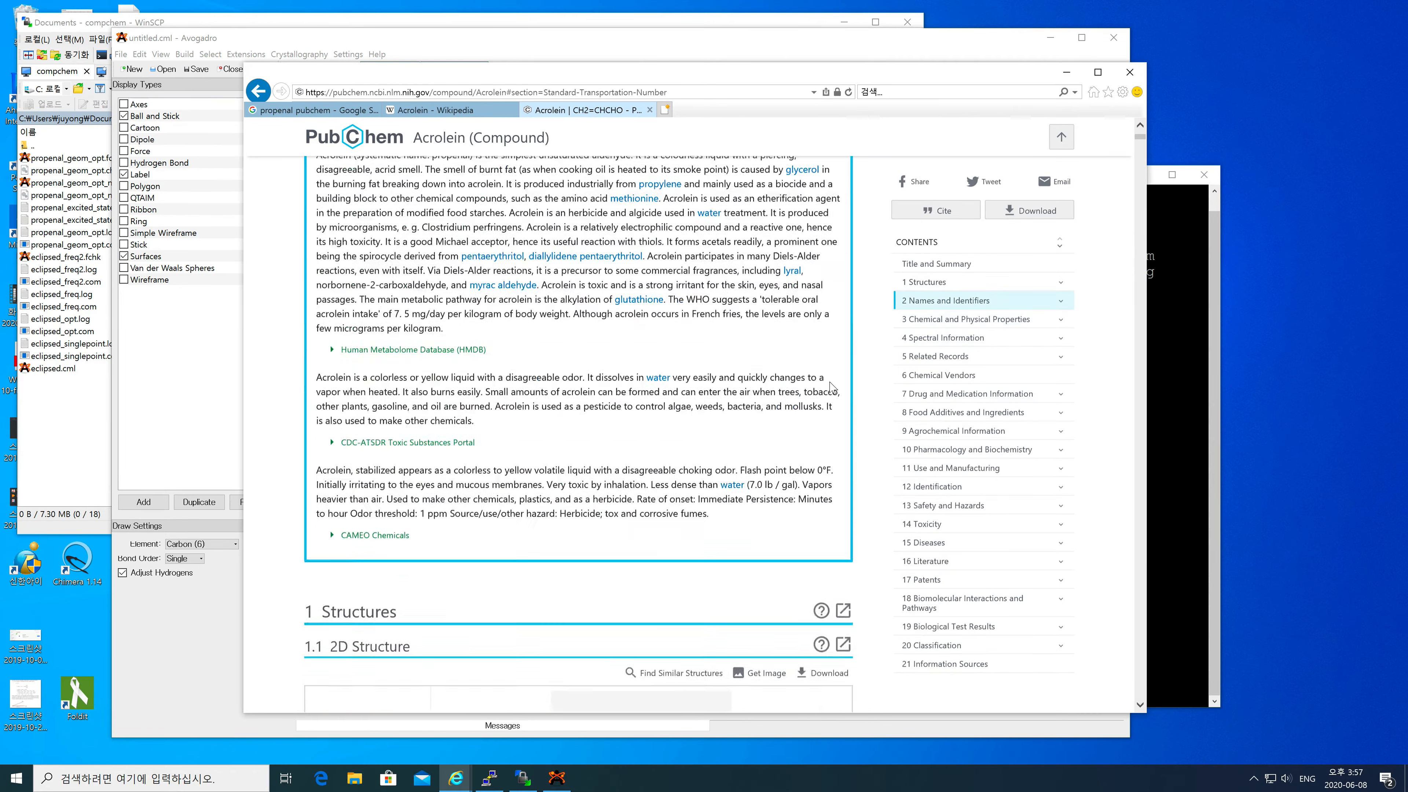
{"action": "scroll", "coordinate": [827, 392], "scroll_direction": "down", "scroll_amount": 5}
{"action": "scroll", "coordinate": [827, 389], "scroll_direction": "down", "scroll_amount": 15}
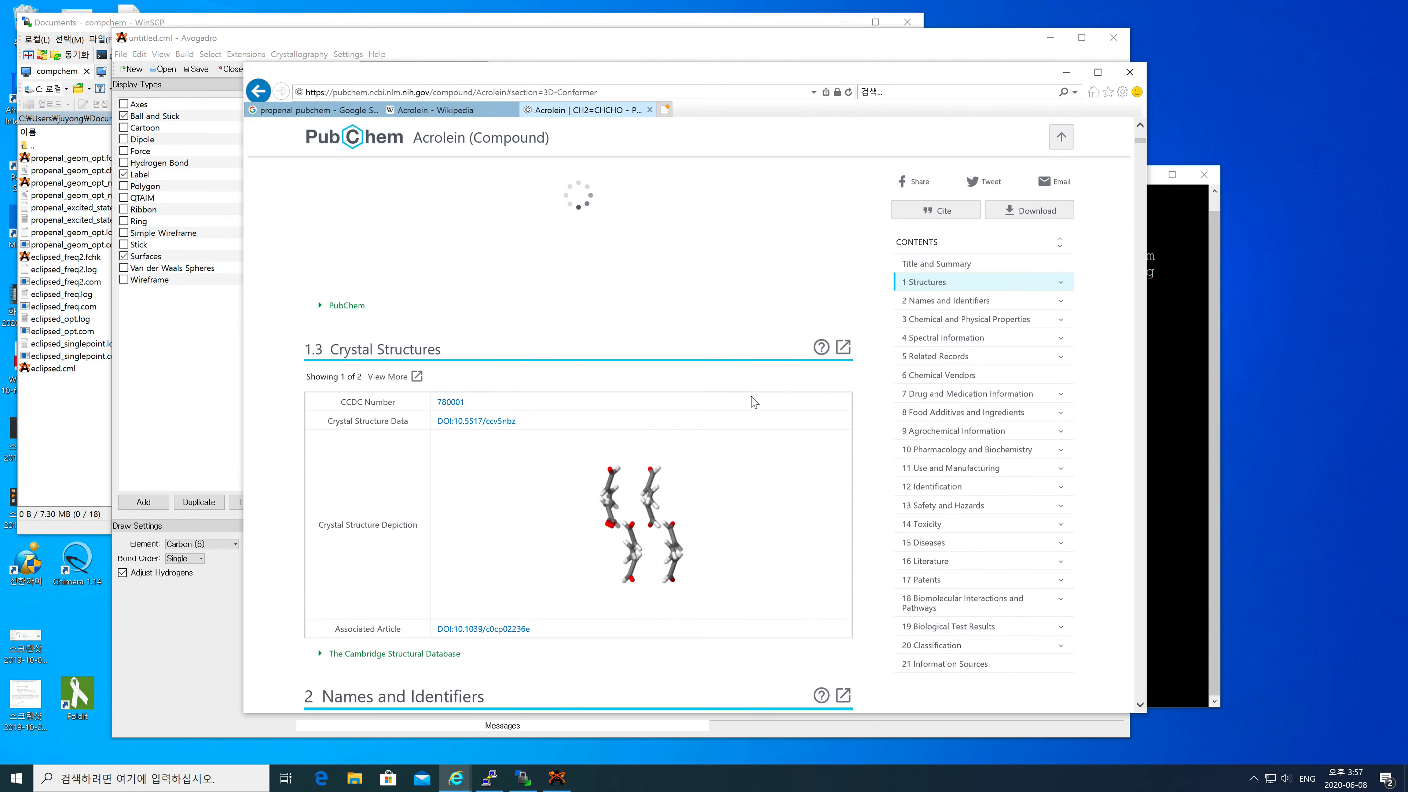
{"action": "scroll", "coordinate": [693, 472], "scroll_direction": "up", "scroll_amount": 15}
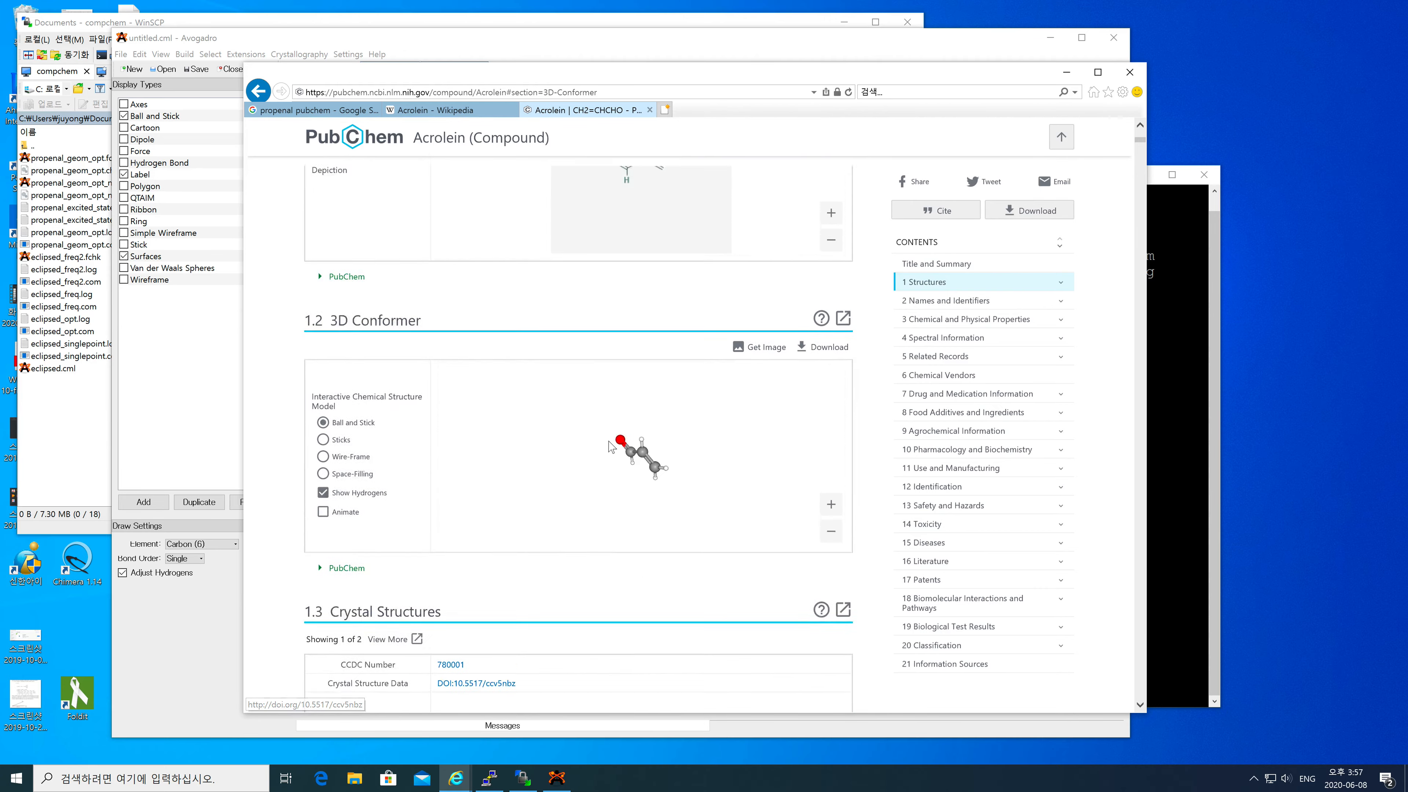
{"action": "scroll", "coordinate": [629, 469], "scroll_direction": "down", "scroll_amount": 5}
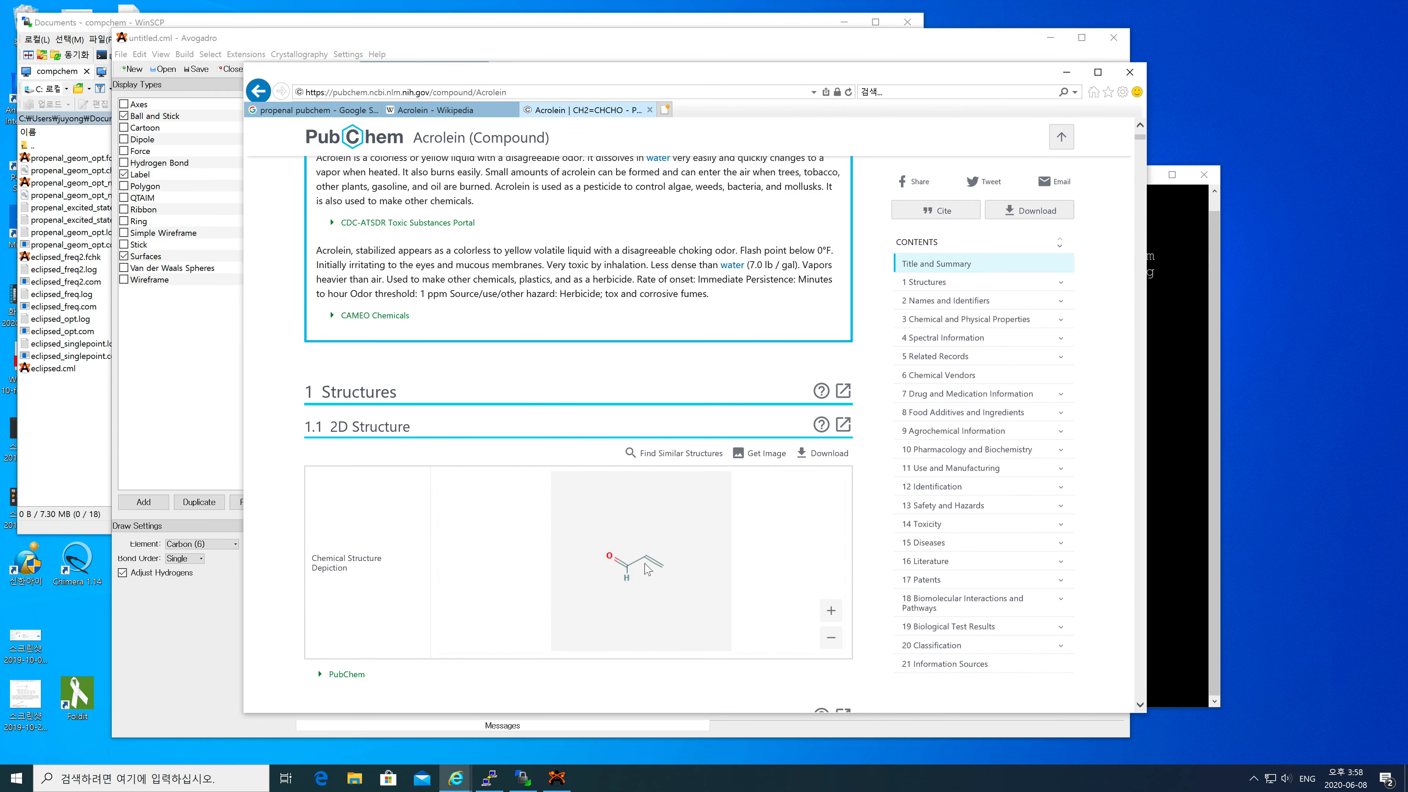
Switch to Avogadro, draw a three-carbon chain, and replace one hydrogen on an end carbon with oxygen
{"action": "left_click", "coordinate": [557, 777]}
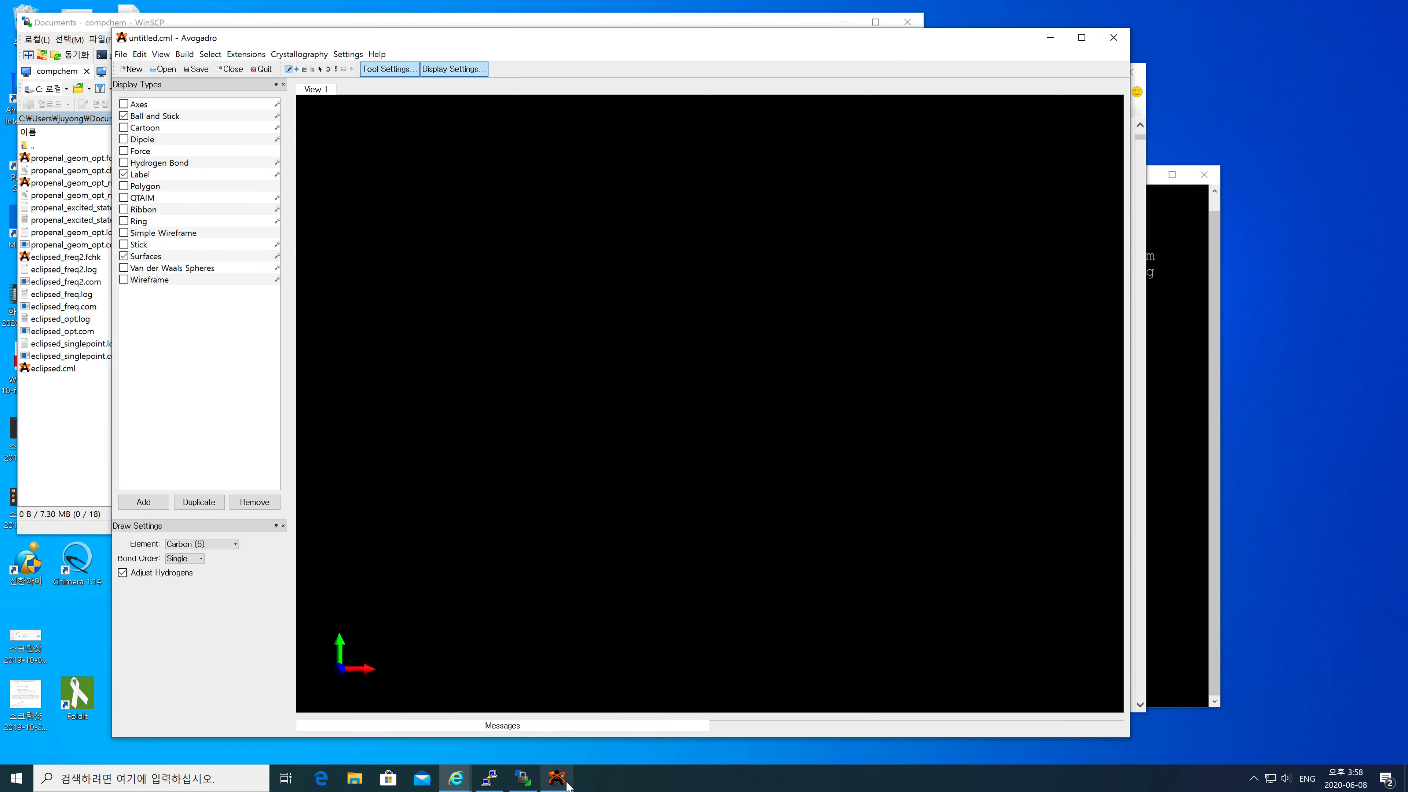
{"action": "mouse_move", "coordinate": [444, 408]}
{"action": "left_mouse_down"}
{"action": "mouse_move", "coordinate": [508, 366]}
{"action": "mouse_move", "coordinate": [597, 416]}
{"action": "left_mouse_up"}
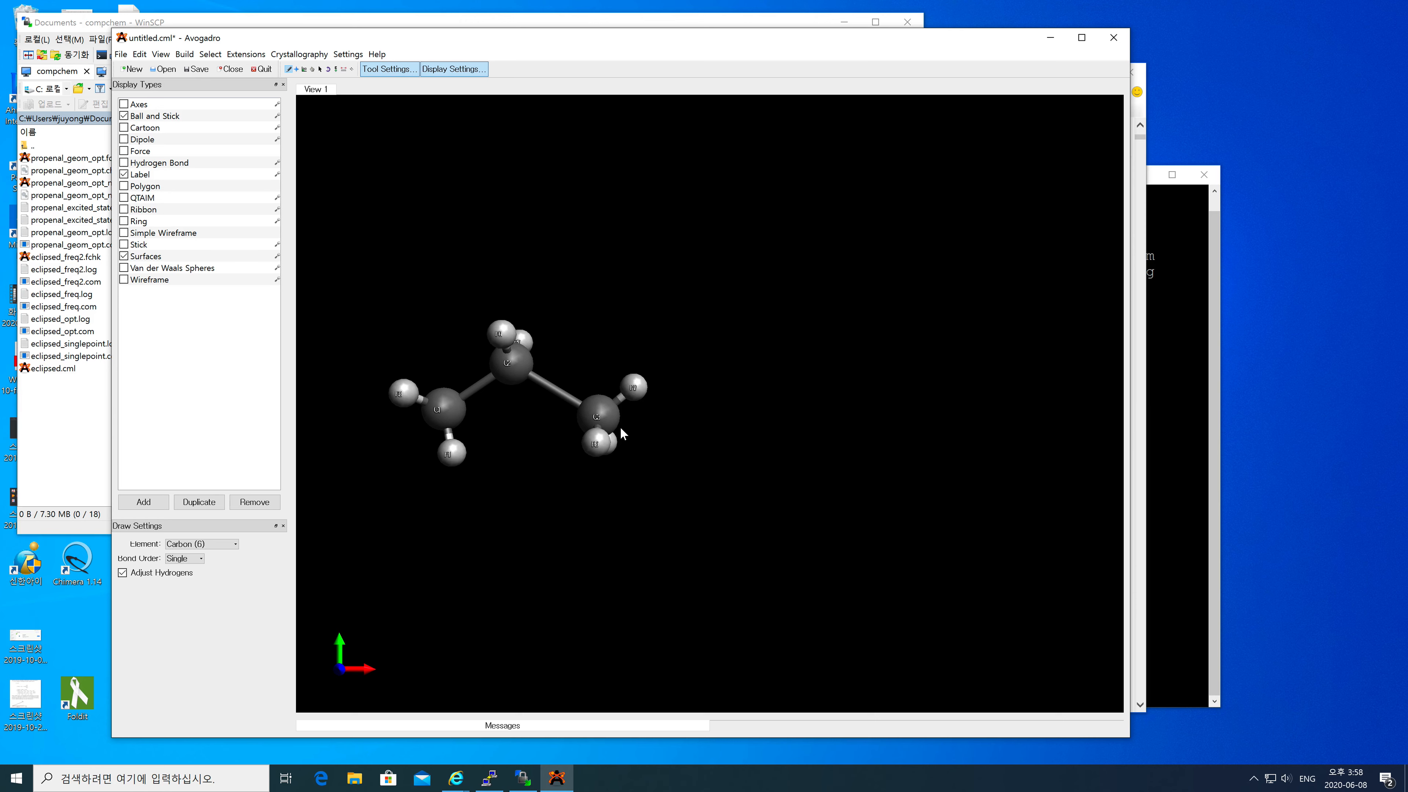
{"action": "left_click", "coordinate": [201, 544]}
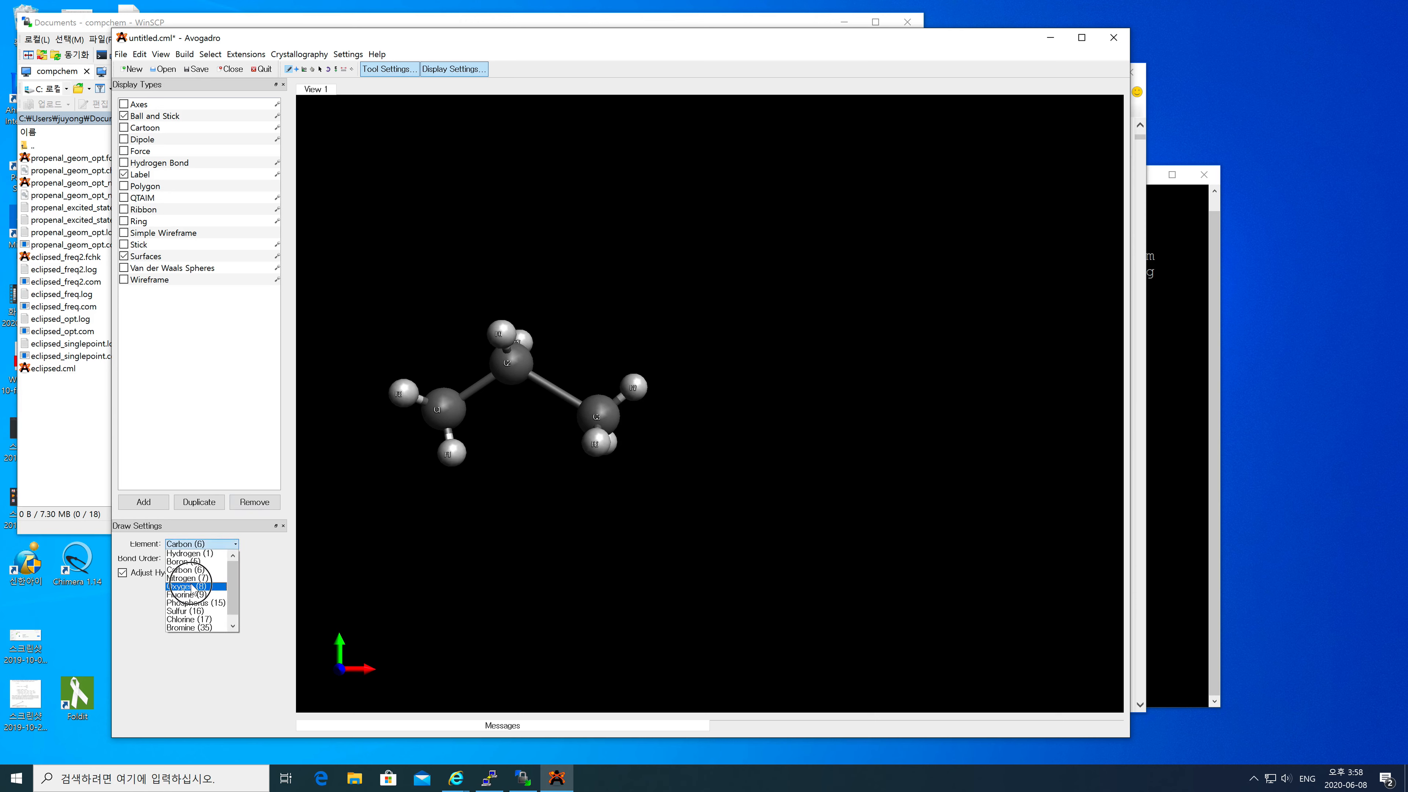
{"action": "left_click", "coordinate": [191, 593]}
{"action": "left_click", "coordinate": [635, 392]}
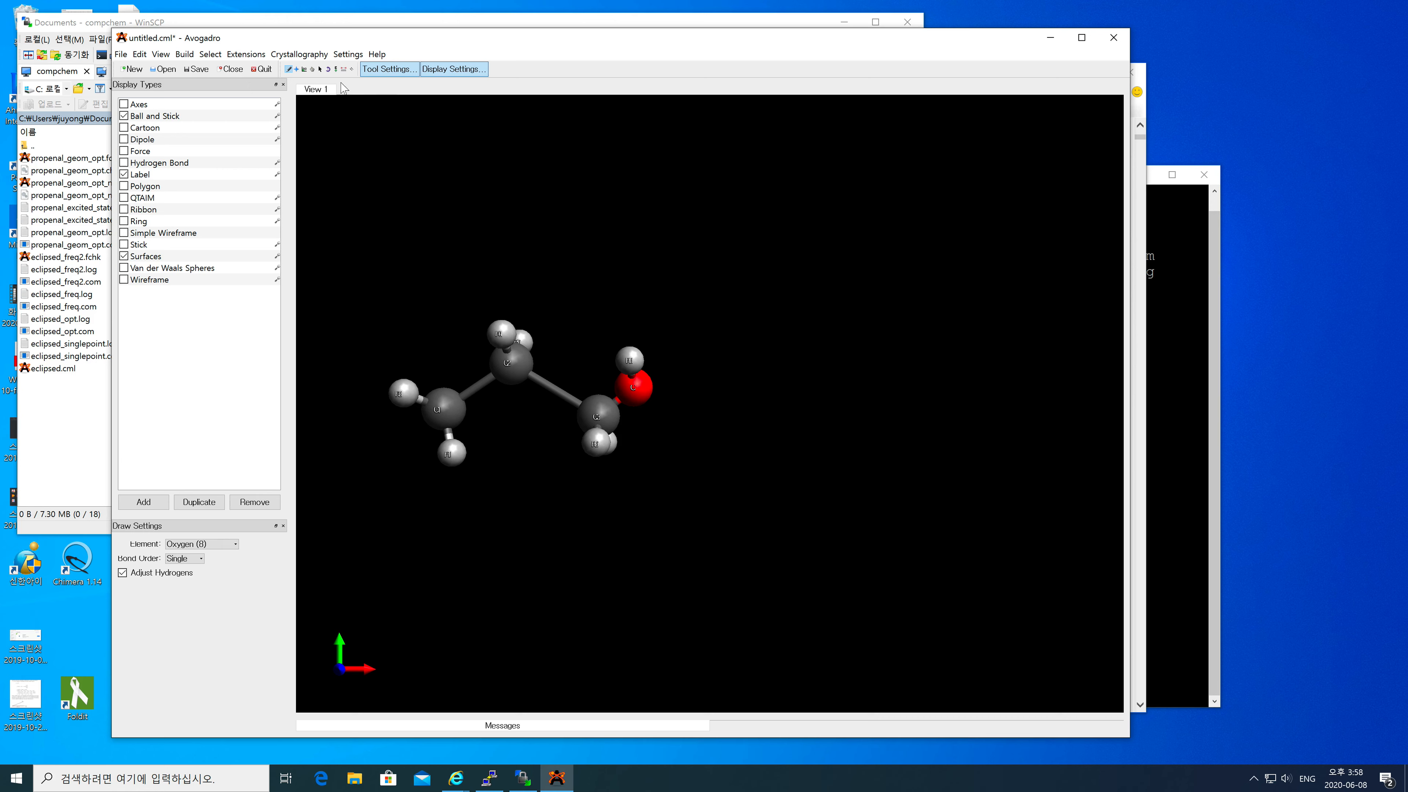
Move the oxygen atom slightly farther away from its bonded carbon
{"action": "left_click", "coordinate": [320, 69]}
{"action": "left_click_drag", "start_coordinate": [625, 383], "coordinate": [651, 377]}
{"action": "left_click", "coordinate": [313, 69]}
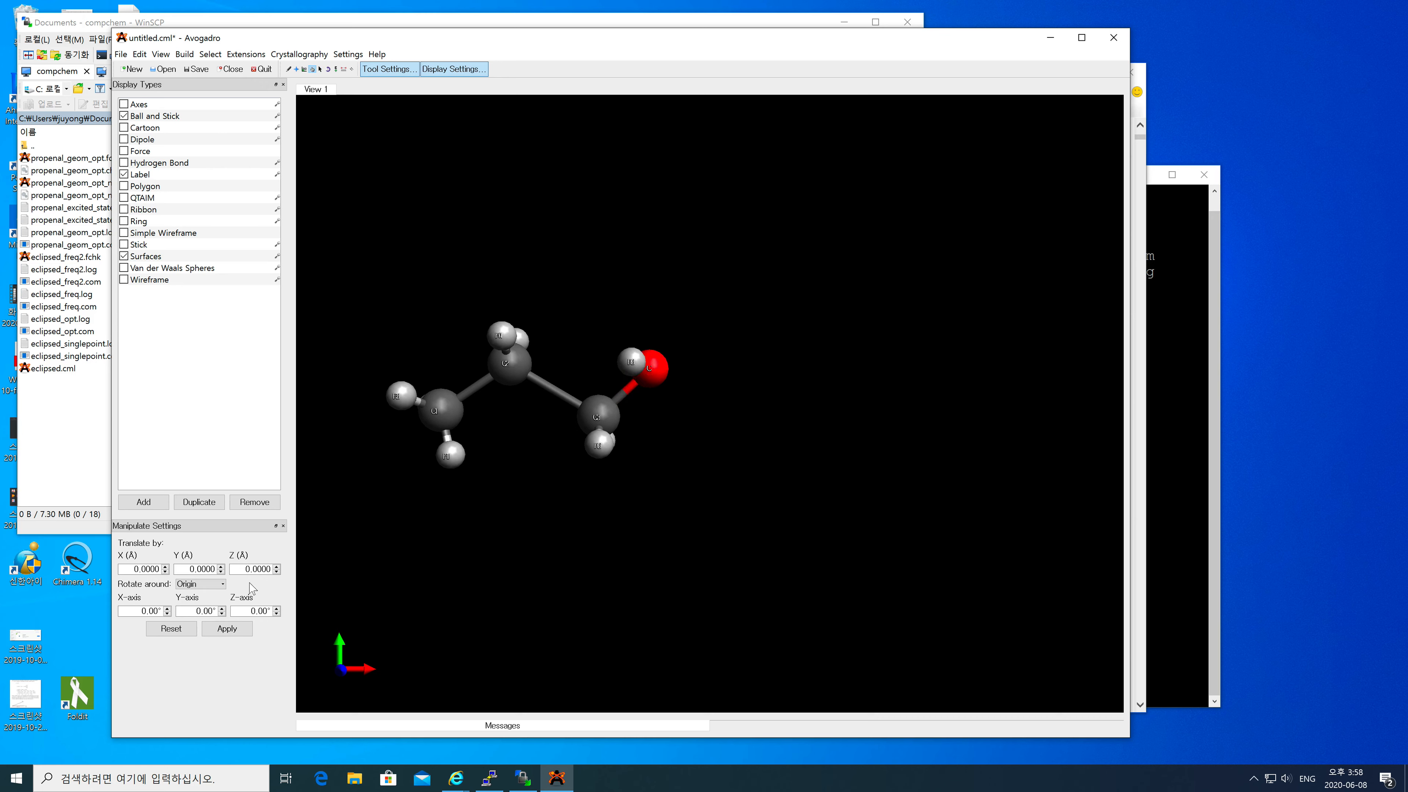
Change the carbon-oxygen bond and the opposite end's carbon-carbon bond to double bonds to form propenal
{"action": "left_click", "coordinate": [289, 69]}
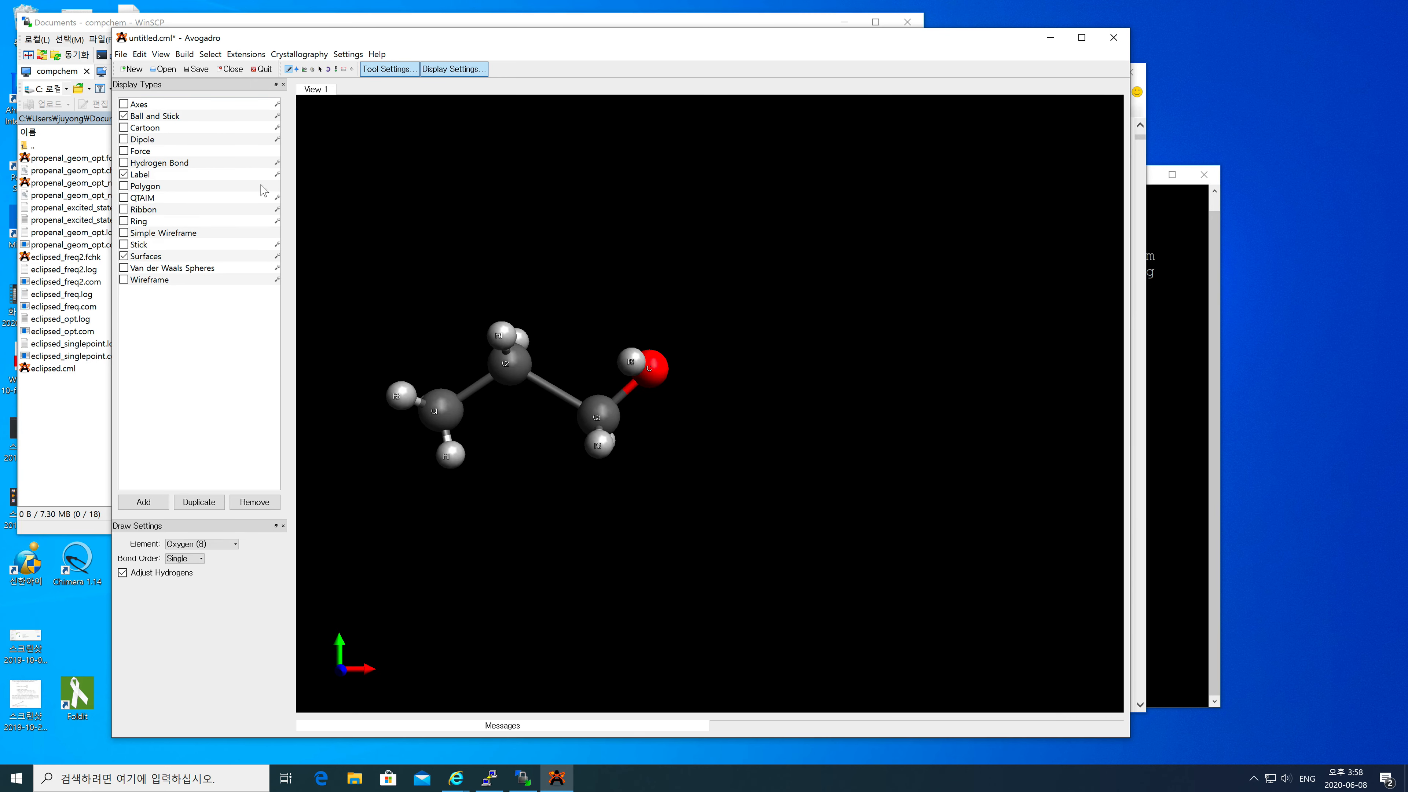
{"action": "left_click", "coordinate": [191, 558]}
{"action": "left_click", "coordinate": [187, 573]}
{"action": "left_click", "coordinate": [626, 399]}
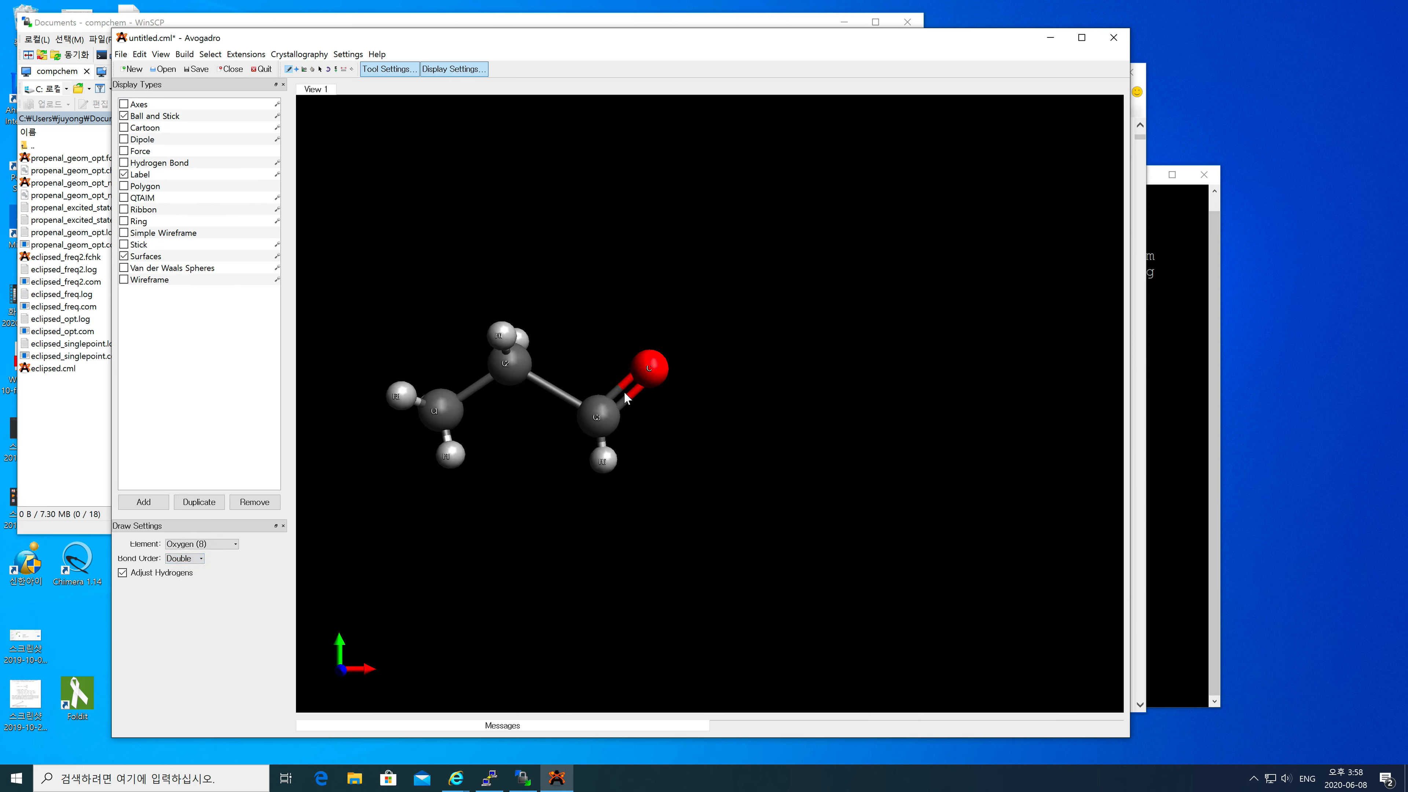
{"action": "left_click", "coordinate": [472, 386]}
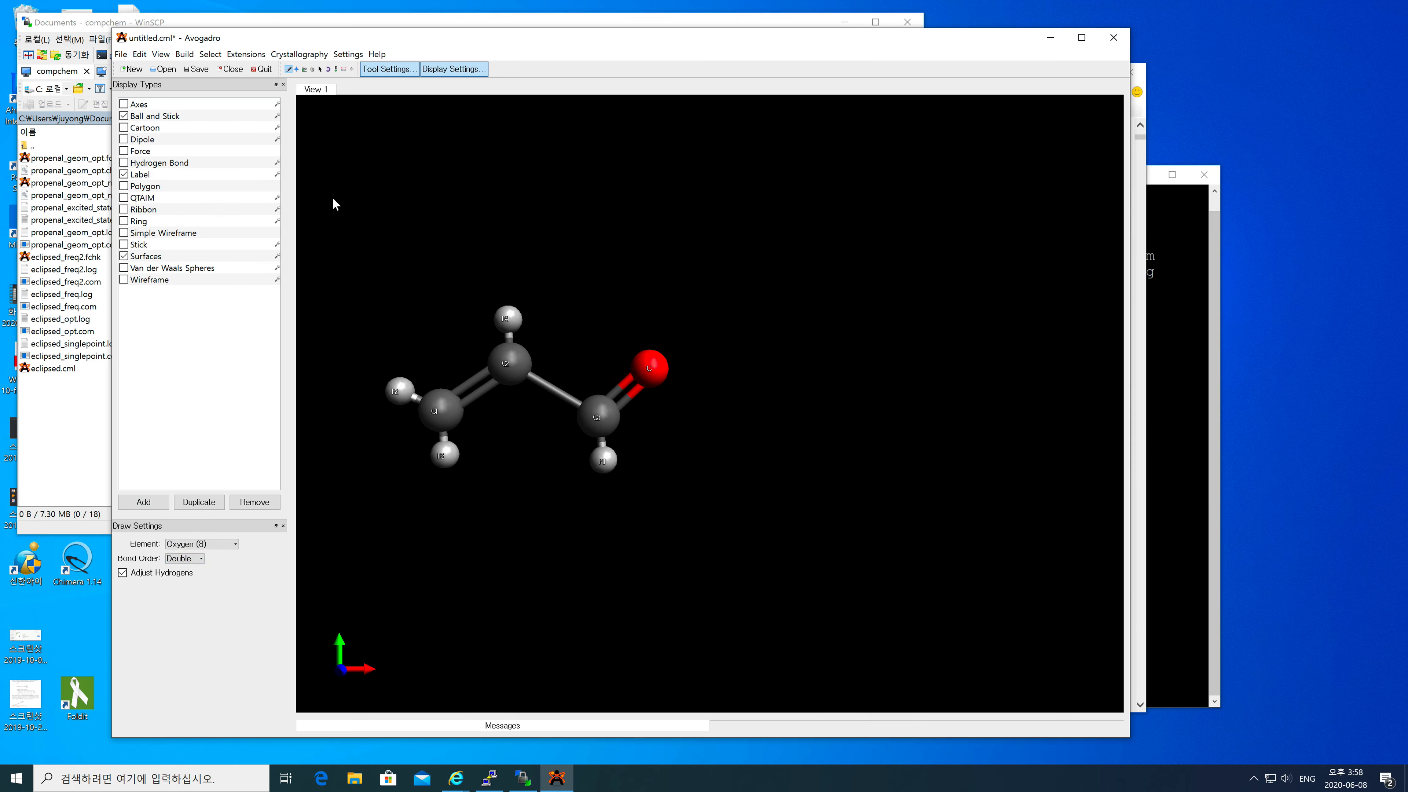
Run auto-optimization on the propenal geometry with the UFF force field and Steepest Descent, and stop it once settled
{"action": "left_click", "coordinate": [336, 69]}
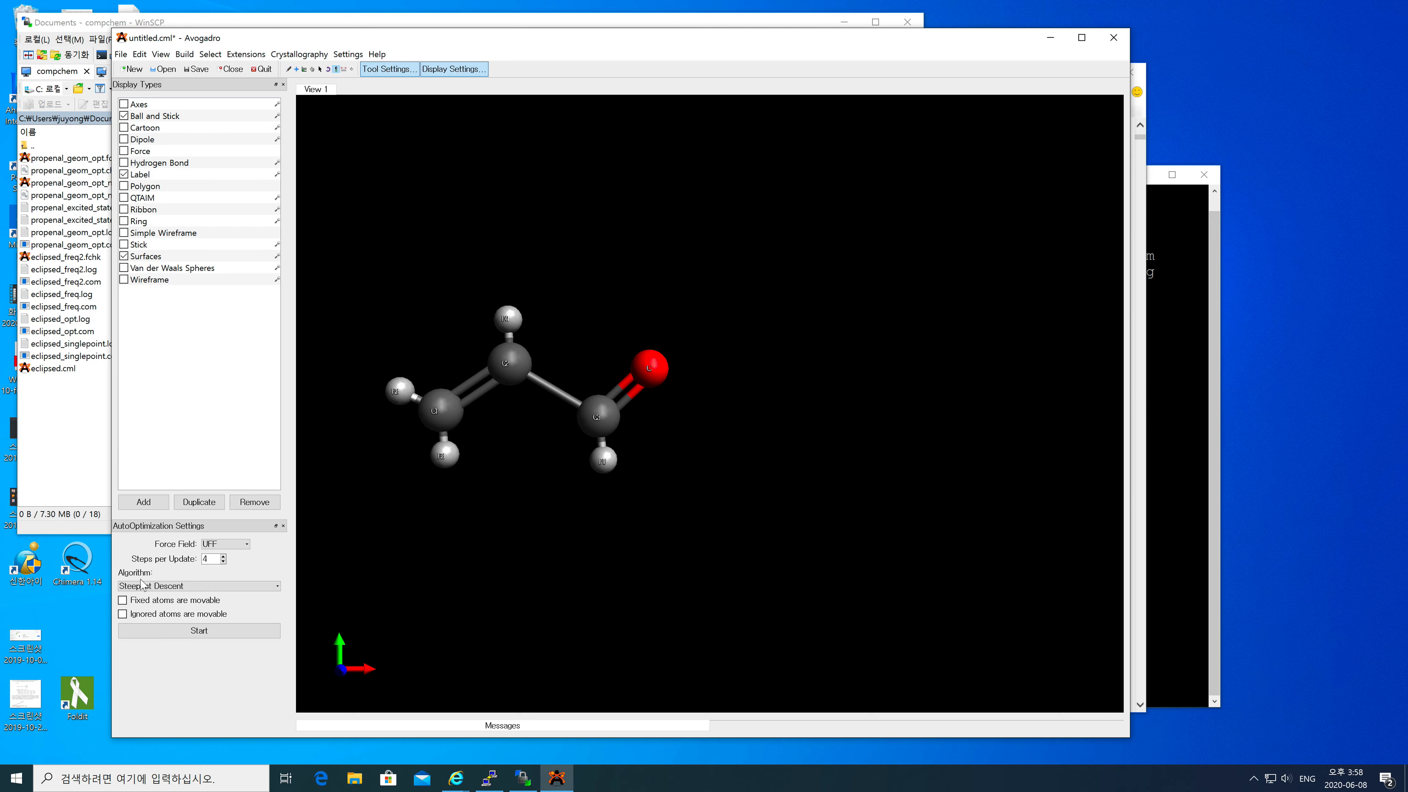
{"action": "left_click", "coordinate": [192, 632]}
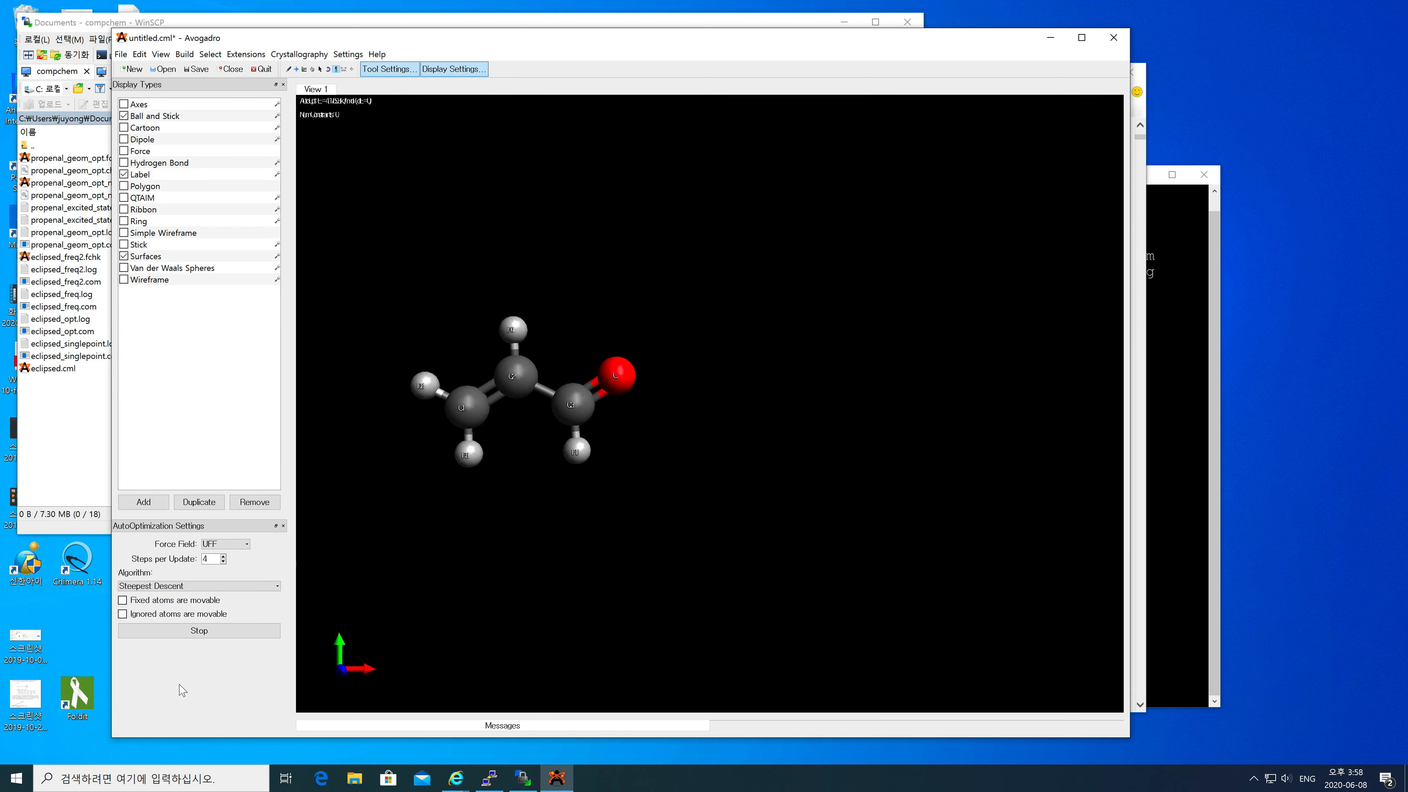
{"action": "left_click", "coordinate": [199, 631]}
Open the Gaussian input generator, move its dialog clear of the molecule, and set the theory to B3LYP
{"action": "left_click", "coordinate": [246, 54]}
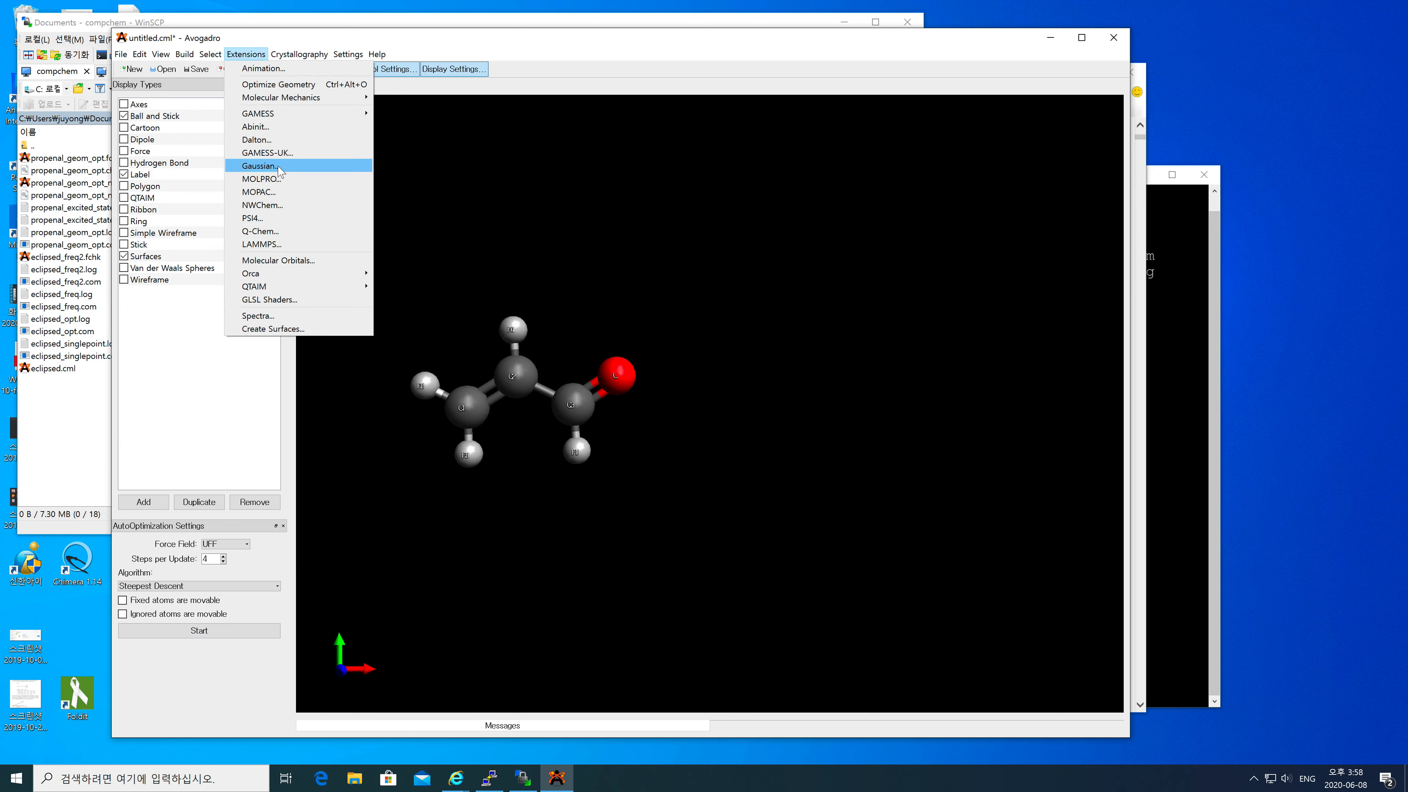
{"action": "left_click", "coordinate": [260, 166]}
{"action": "left_click_drag", "start_coordinate": [743, 305], "coordinate": [884, 368]}
{"action": "left_click", "coordinate": [809, 421]}
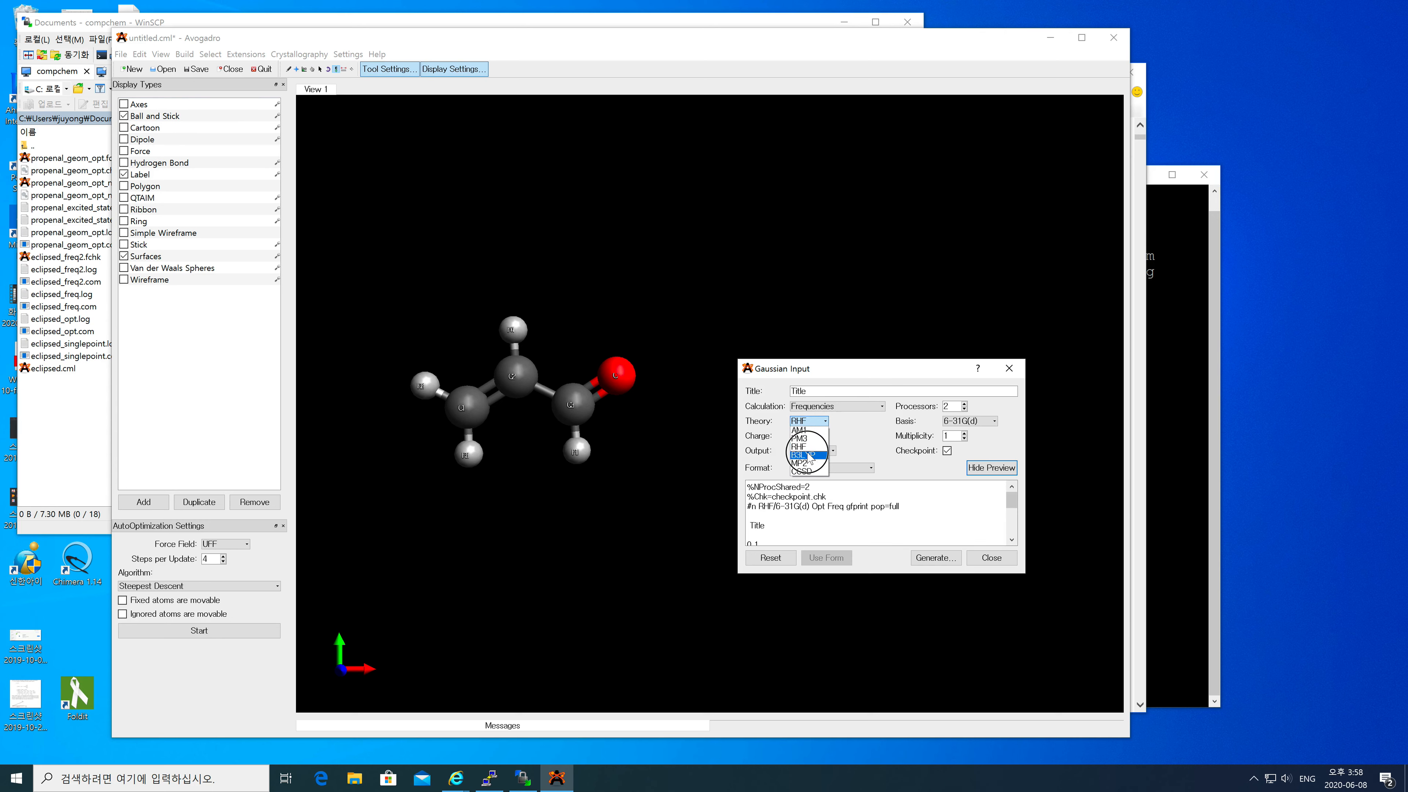
{"action": "left_click", "coordinate": [809, 454]}
Try the output options for the Gaussian input and set the output to Molden
{"action": "left_click", "coordinate": [828, 452]}
{"action": "left_click", "coordinate": [827, 450]}
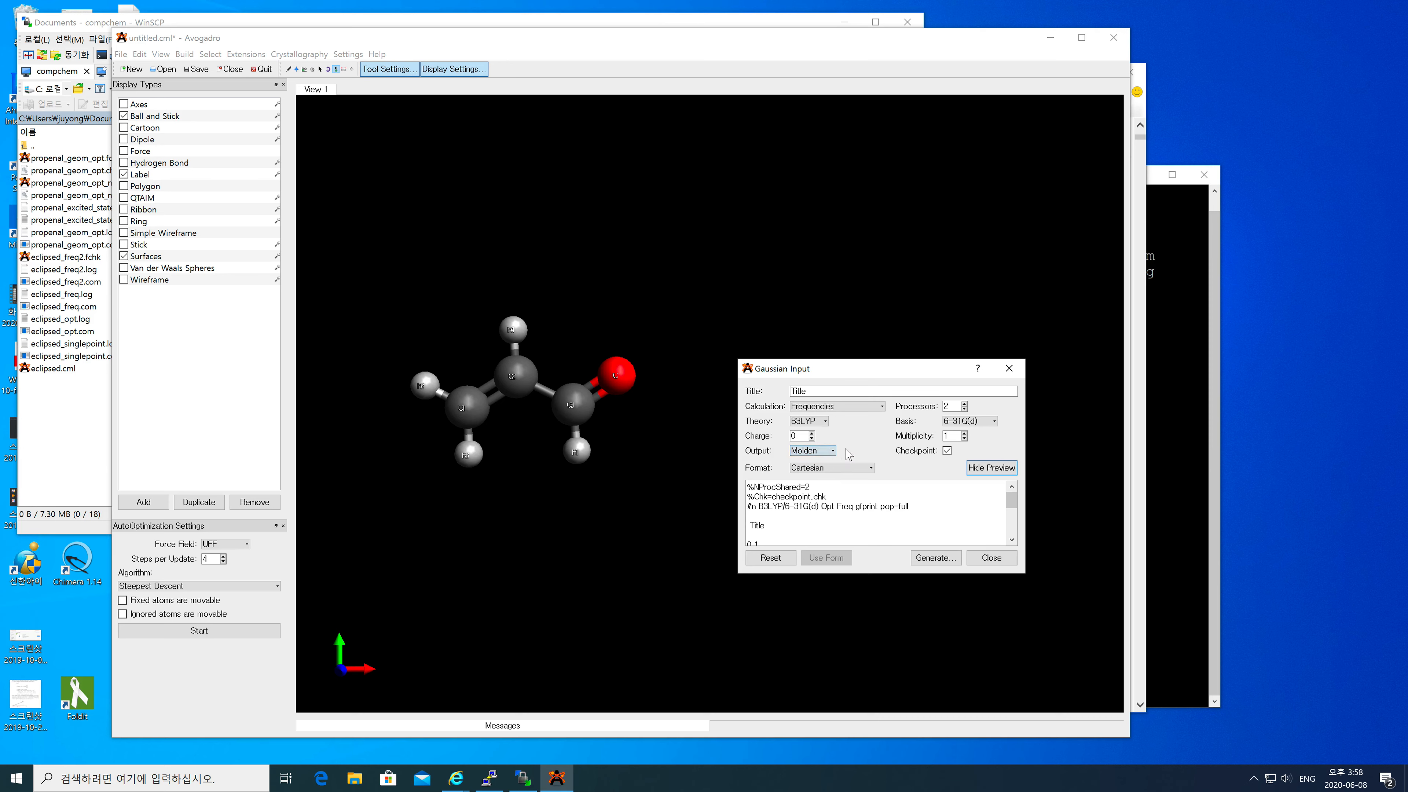
{"action": "left_click", "coordinate": [825, 451]}
{"action": "left_click", "coordinate": [824, 478]}
{"action": "left_click", "coordinate": [828, 453]}
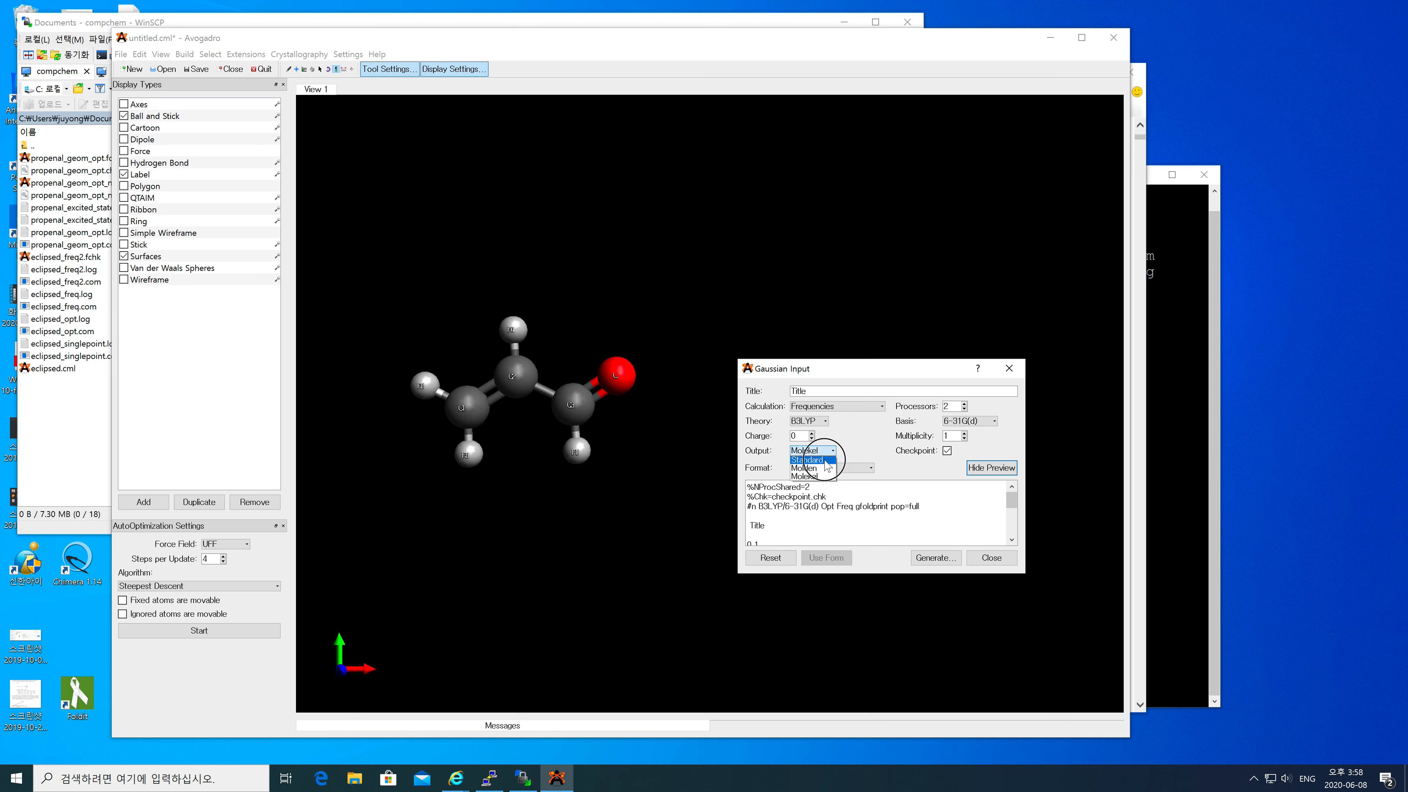
{"action": "left_click", "coordinate": [820, 464]}
Set the Gaussian basis set to 6-31G(d,p) and check the route line in the preview
{"action": "left_click", "coordinate": [961, 422]}
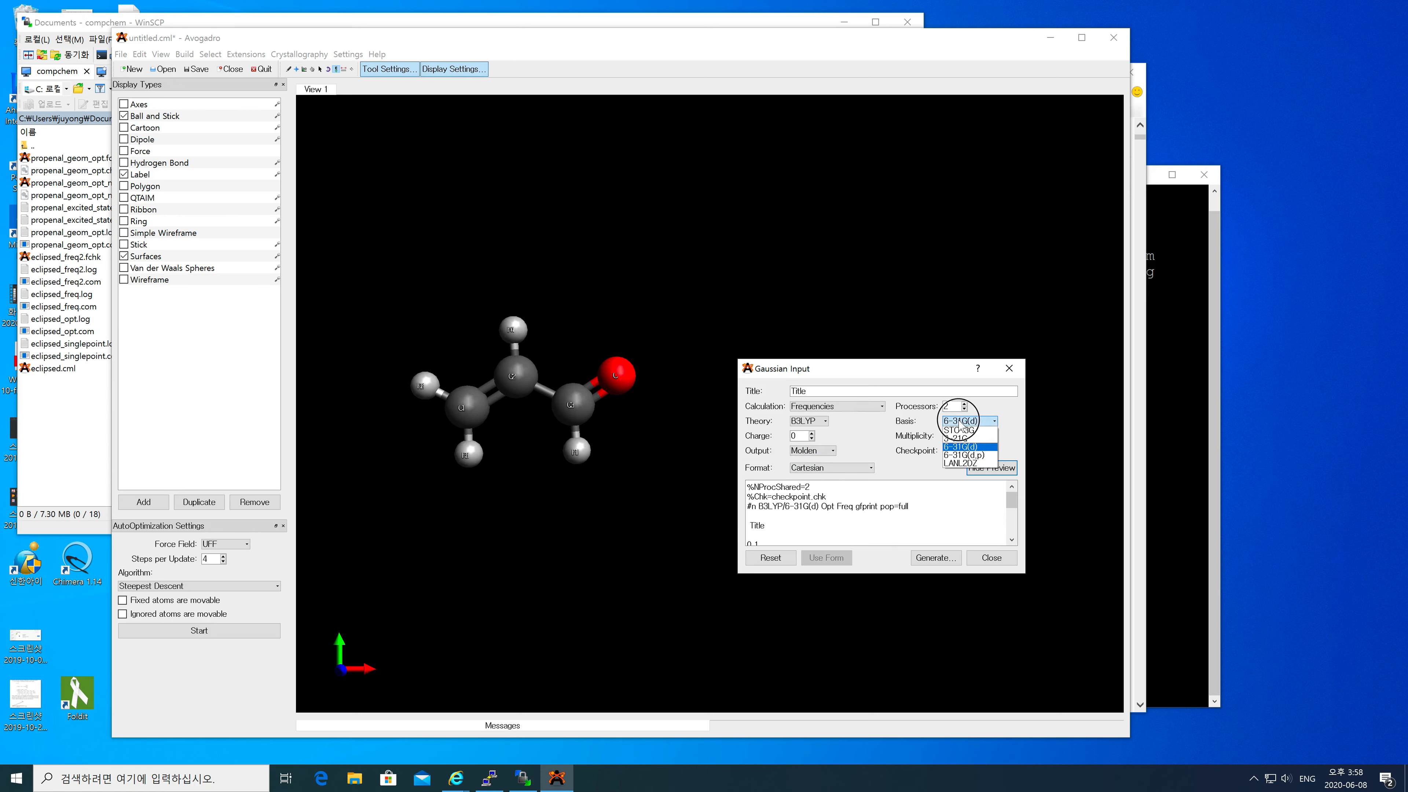
{"action": "left_click", "coordinate": [965, 455]}
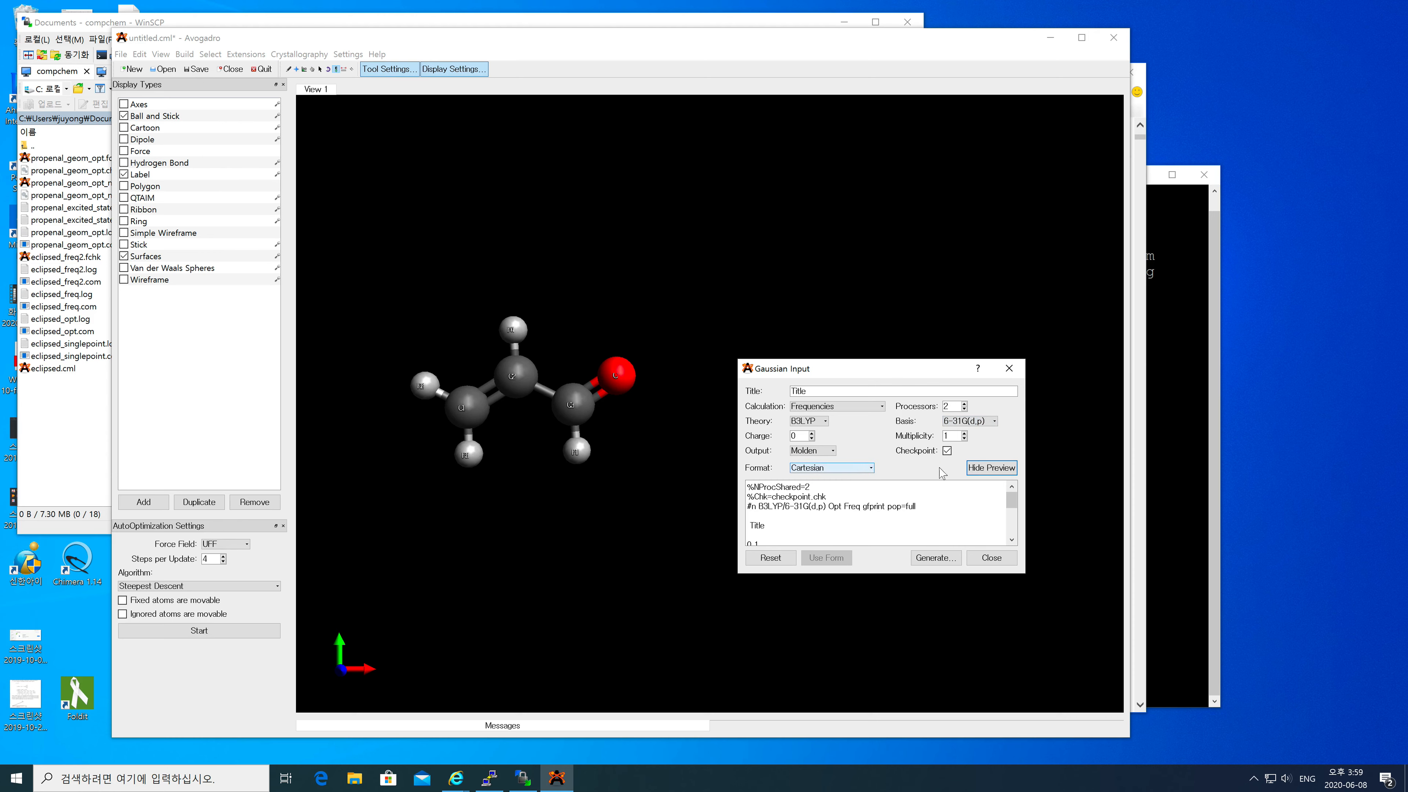
{"action": "left_click_drag", "start_coordinate": [887, 507], "coordinate": [915, 510]}
{"action": "left_click", "coordinate": [916, 508]}
{"action": "left_click", "coordinate": [1022, 573]}
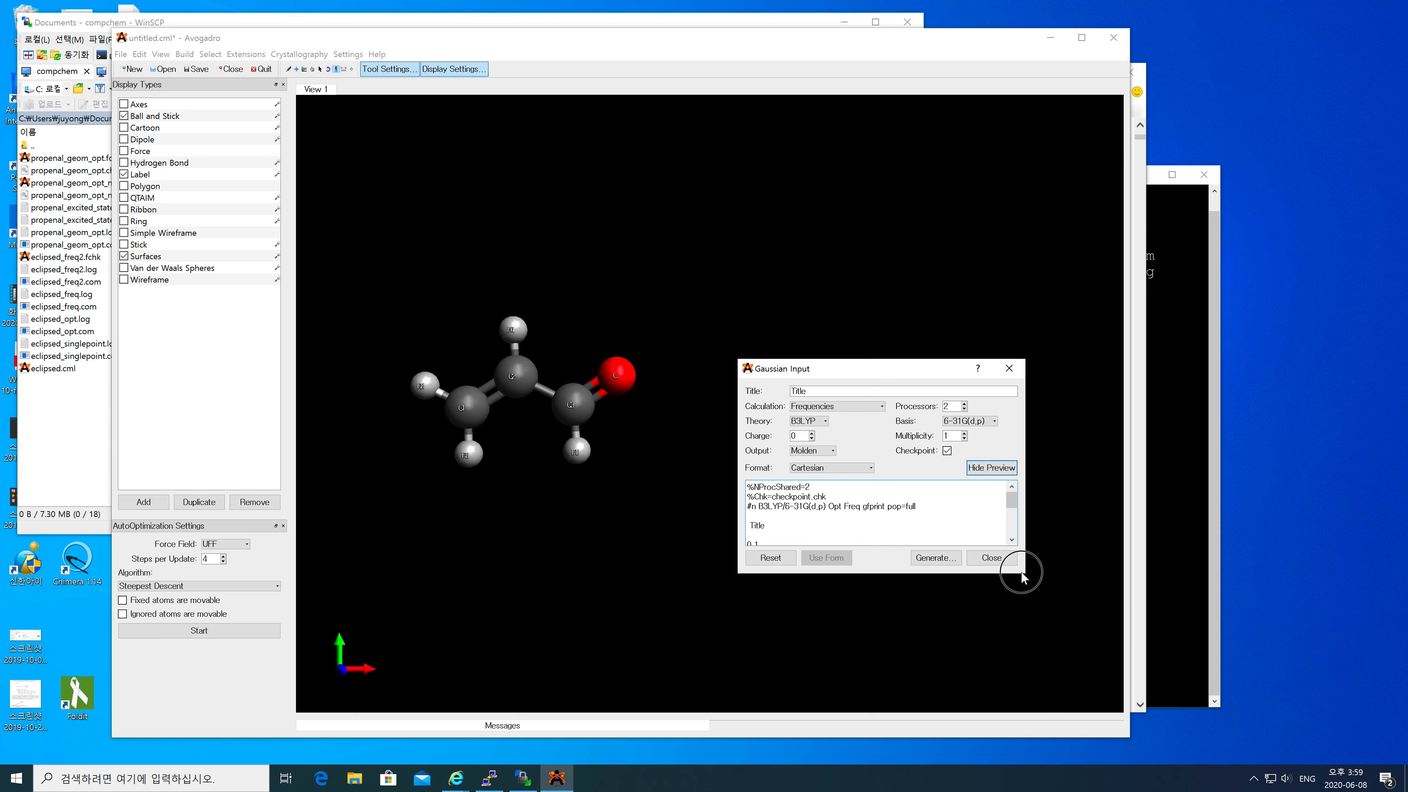
Title the Gaussian job propenal_nbo and generate its input deck, saved as propenal_nbo.com in Documents
{"action": "double_click", "coordinate": [825, 391]}
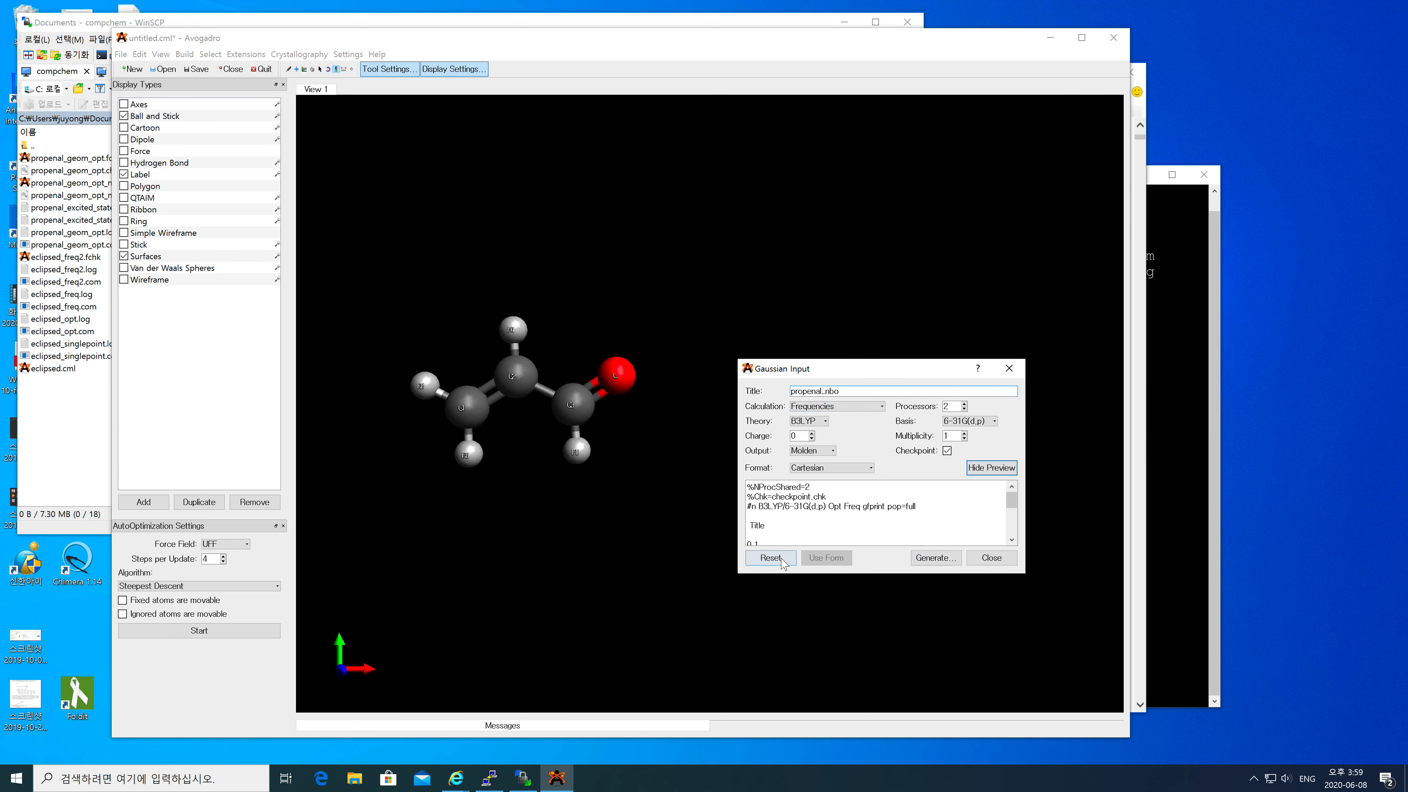
{"action": "left_click", "coordinate": [930, 557]}
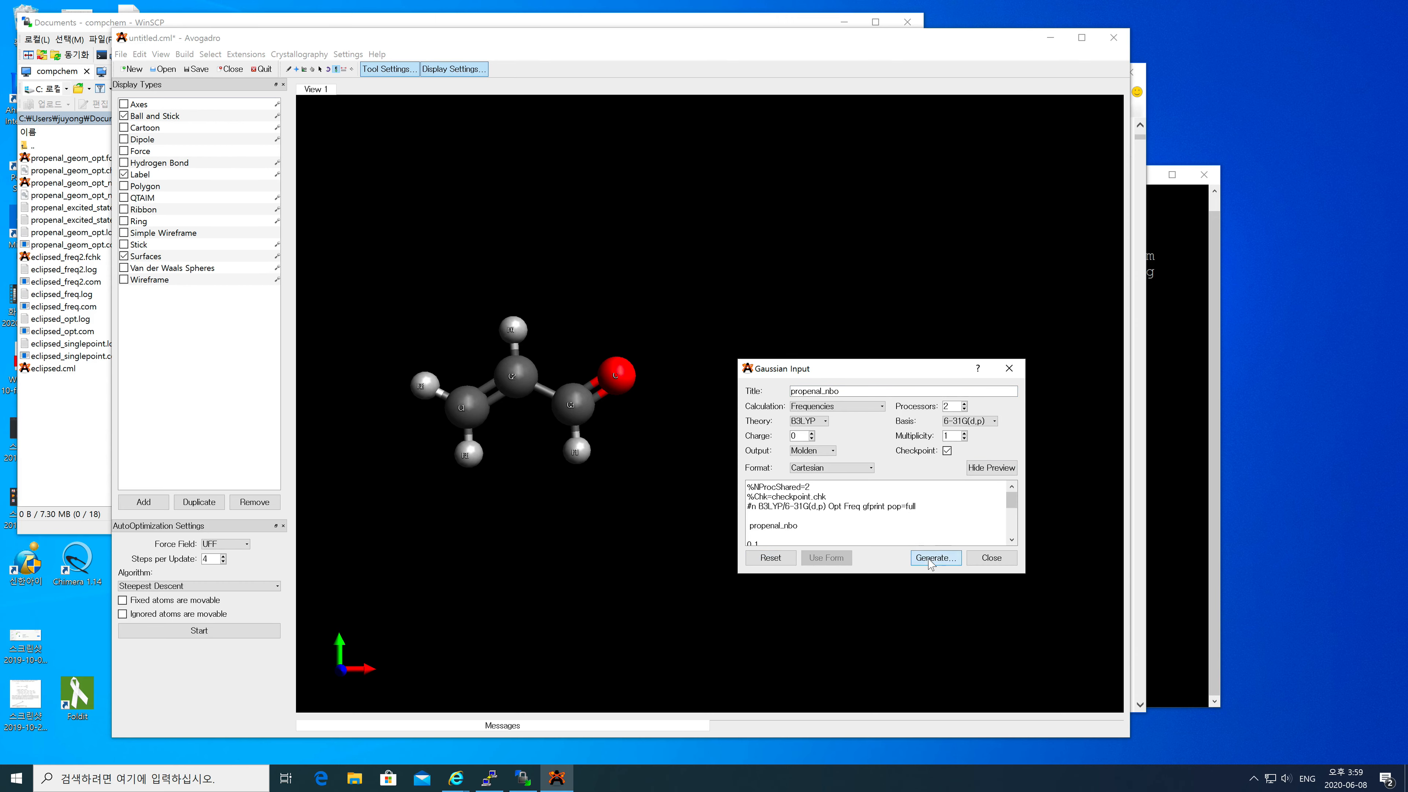
{"action": "left_click_drag", "start_coordinate": [784, 367], "coordinate": [783, 325]}
{"action": "left_click_drag", "start_coordinate": [867, 346], "coordinate": [751, 281]}
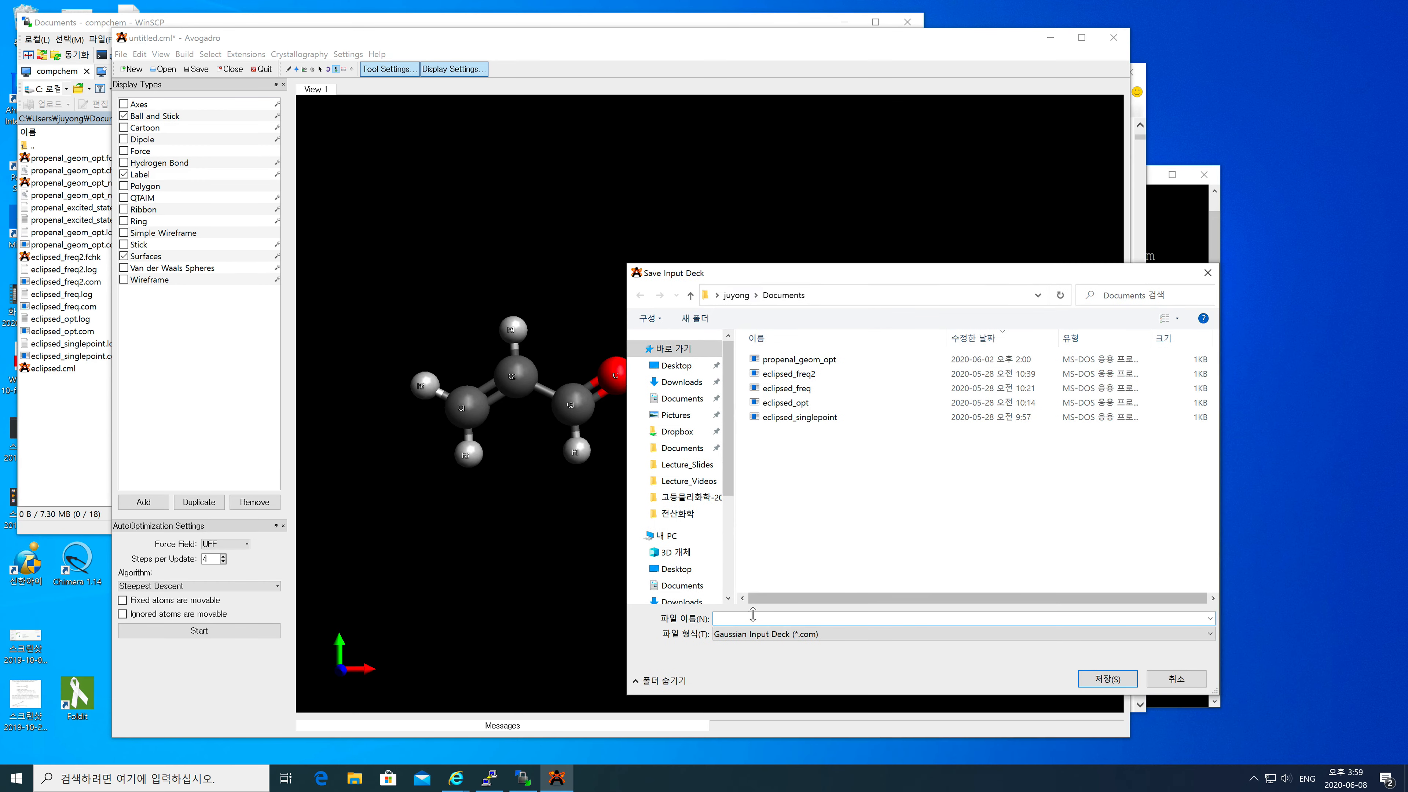
{"action": "type", "text": "propenal_nbo"}
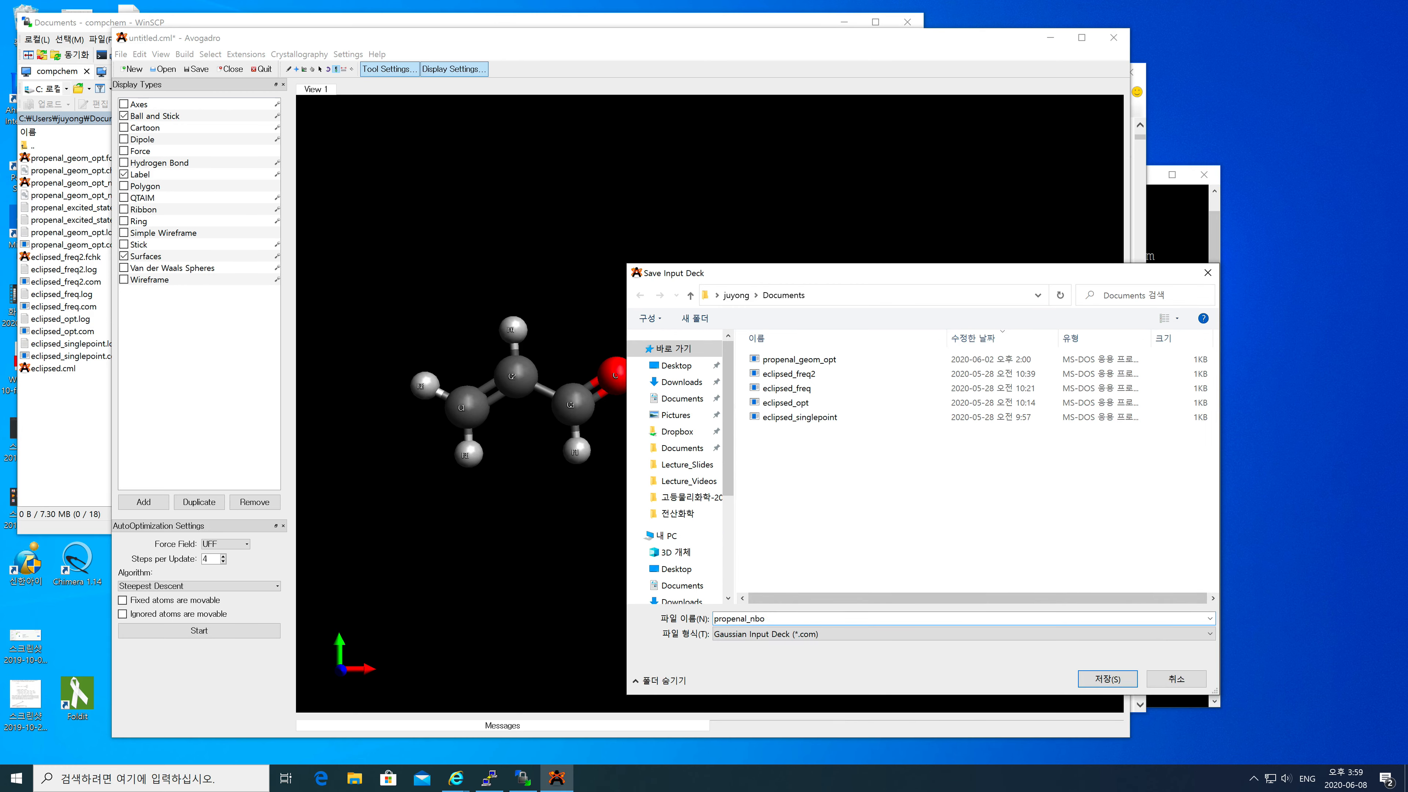
{"action": "left_click", "coordinate": [1106, 683]}
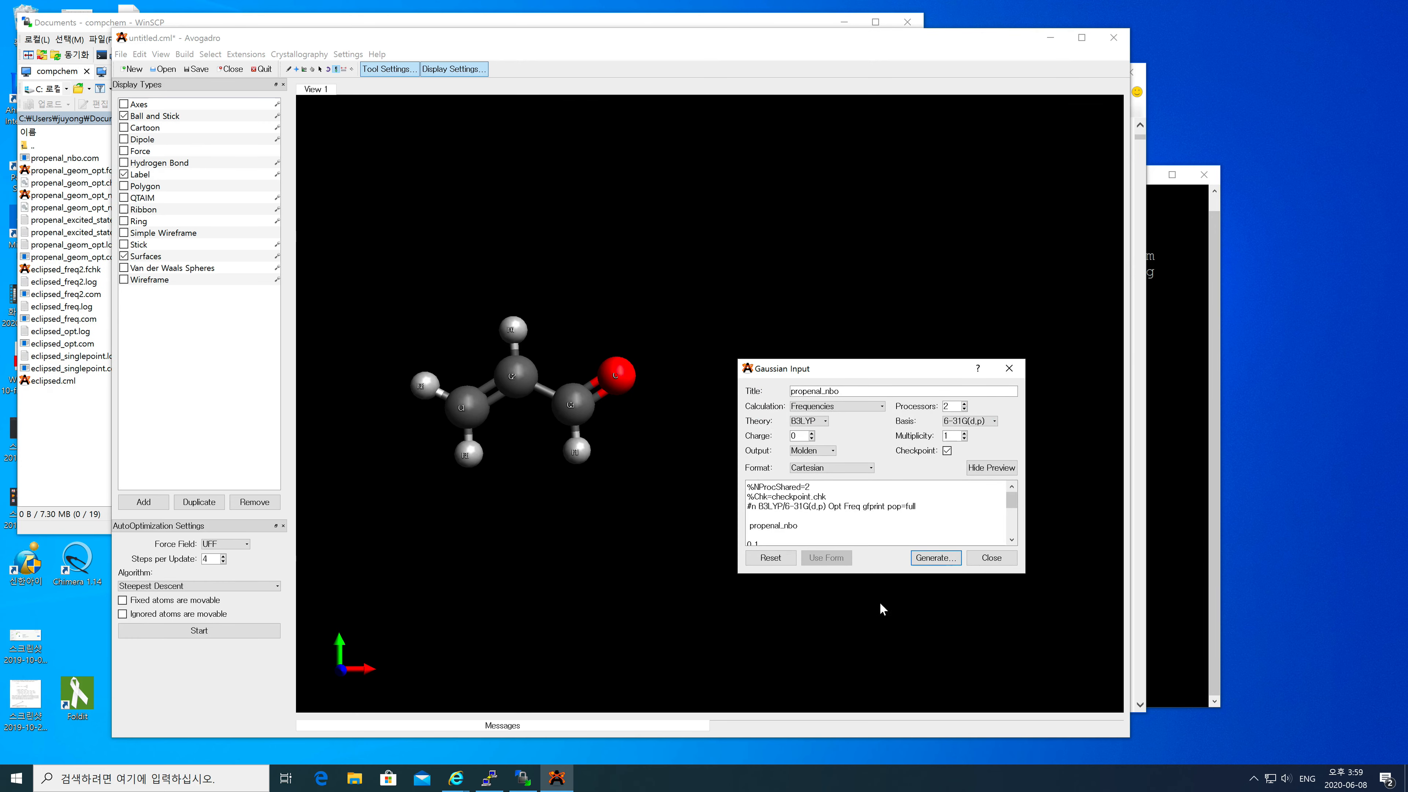
Switch to WinSCP and upload propenal_nbo.com from Documents to the remote propenal folder
{"action": "left_click", "coordinate": [72, 410]}
{"action": "left_click", "coordinate": [81, 161]}
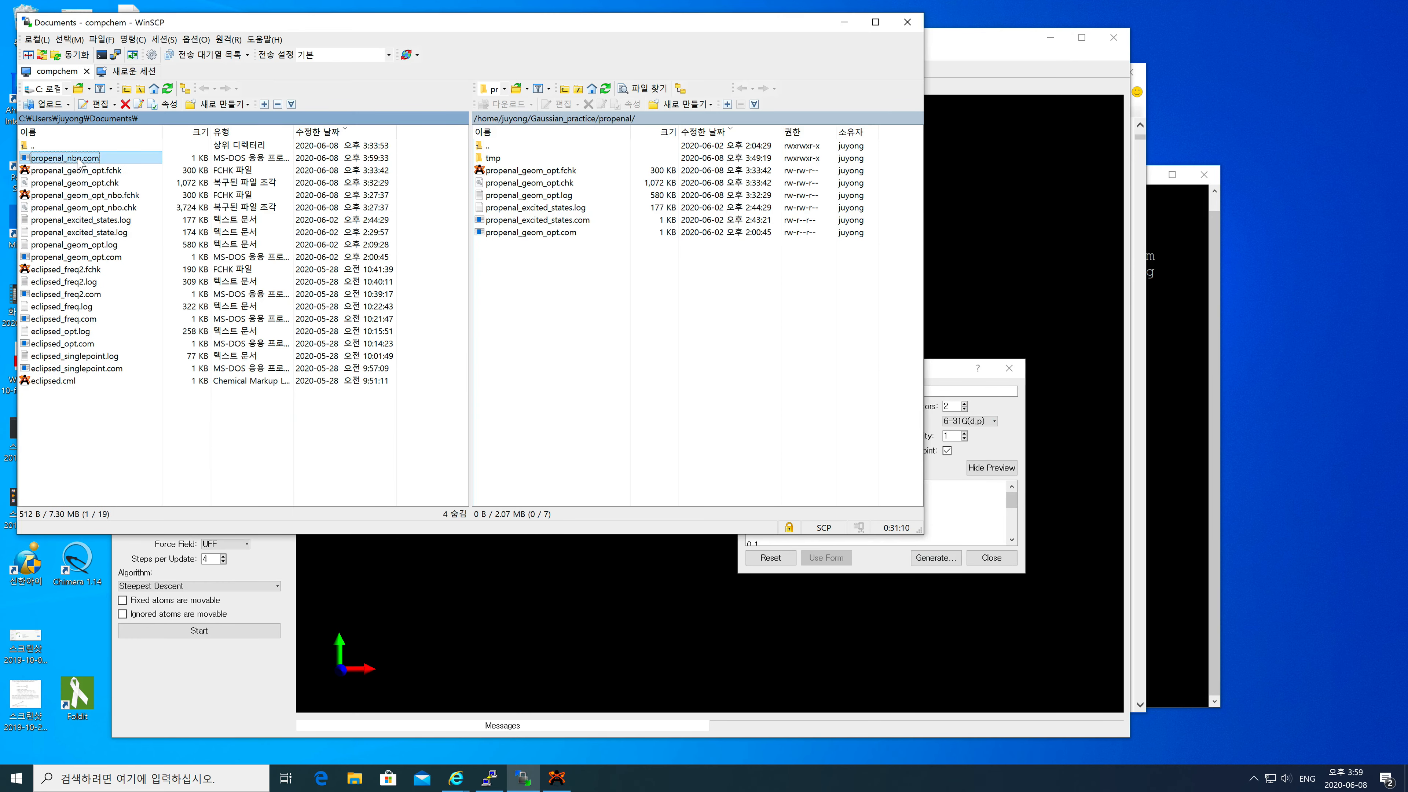
{"action": "right_click", "coordinate": [73, 159]}
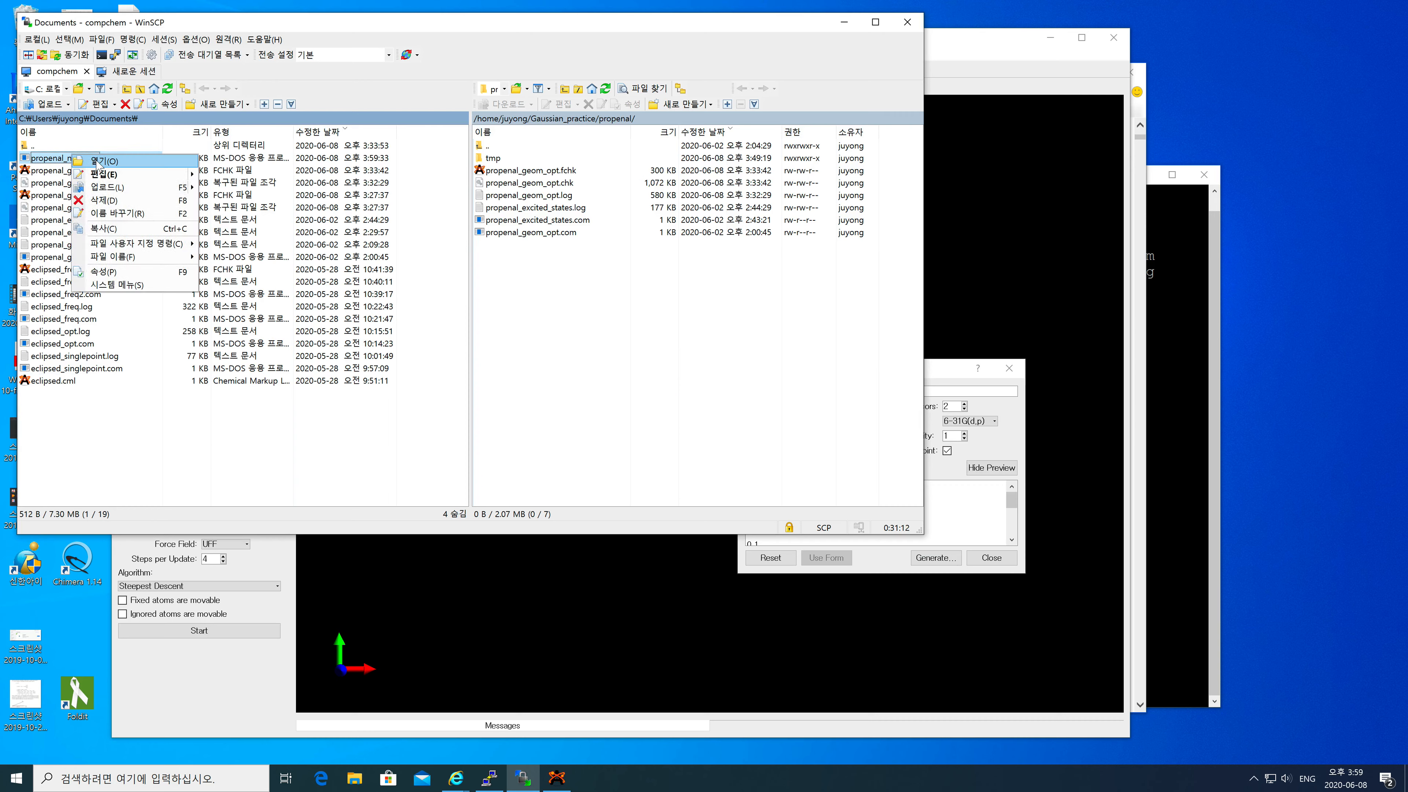
{"action": "left_click", "coordinate": [107, 188]}
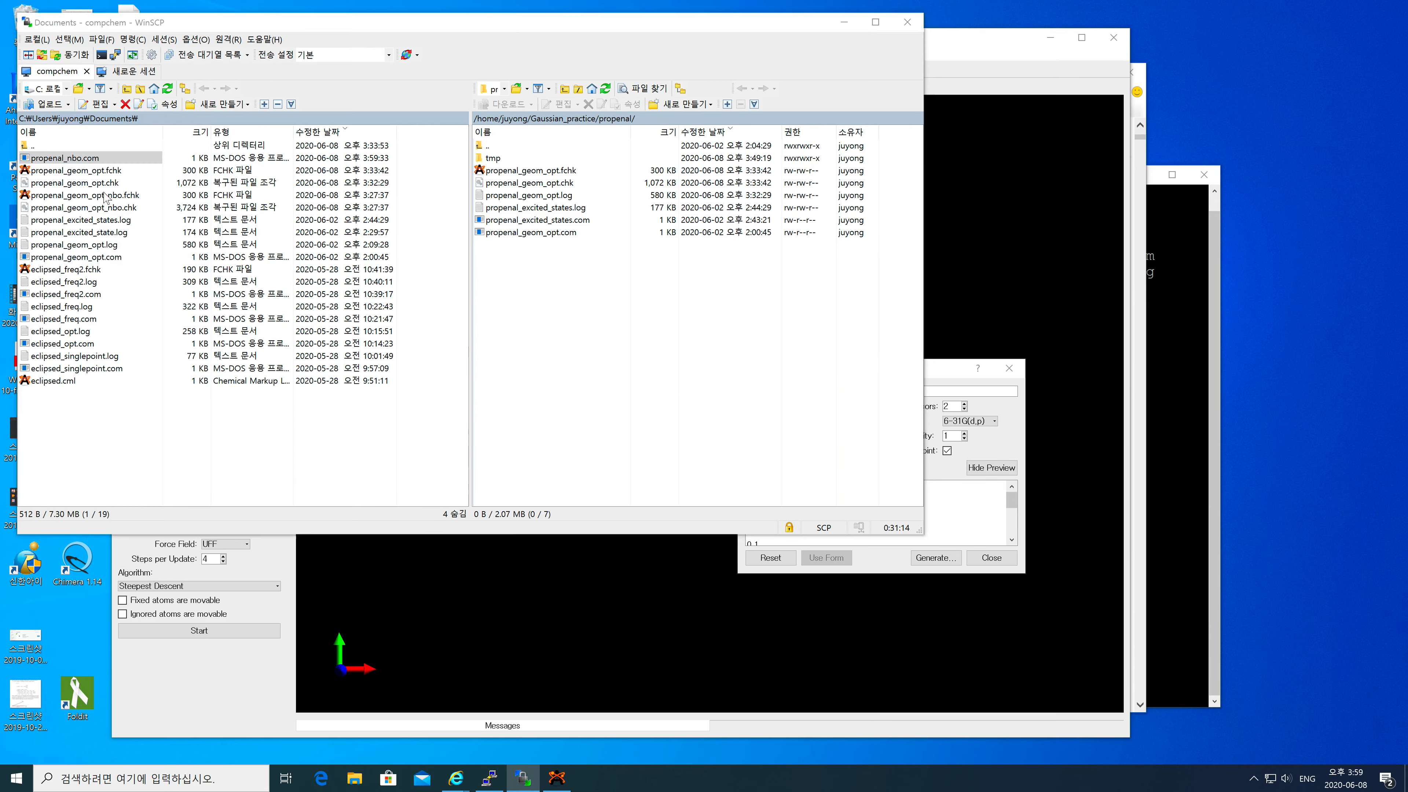
{"action": "left_click", "coordinate": [499, 319]}
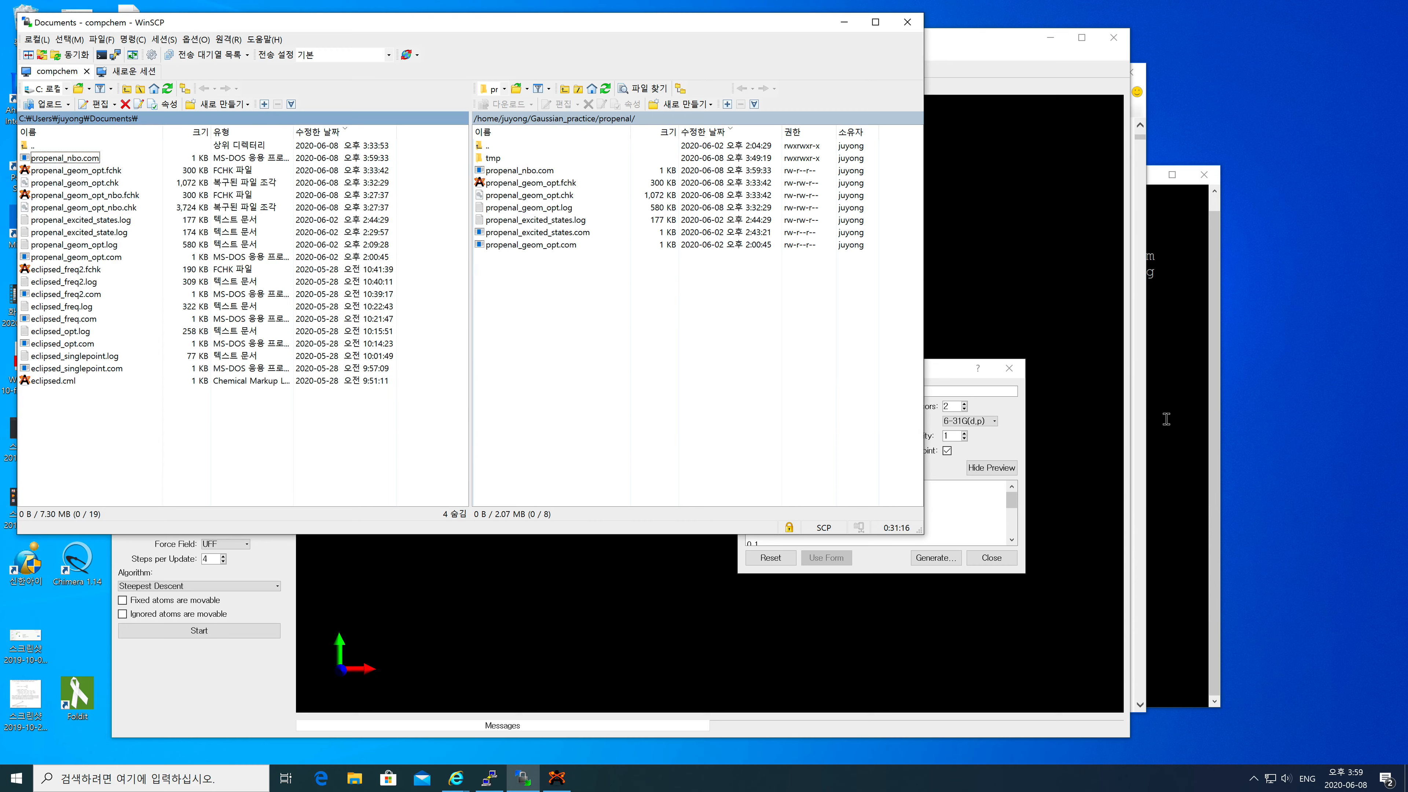
Switch to the remote terminal, clear it and list the propenal folder with ls -atlhr
{"action": "left_click", "coordinate": [1170, 432]}
{"action": "key", "text": "ctrl+l"}
{"action": "type", "text": "ls -atlhr"}
{"action": "key", "text": "Return"}
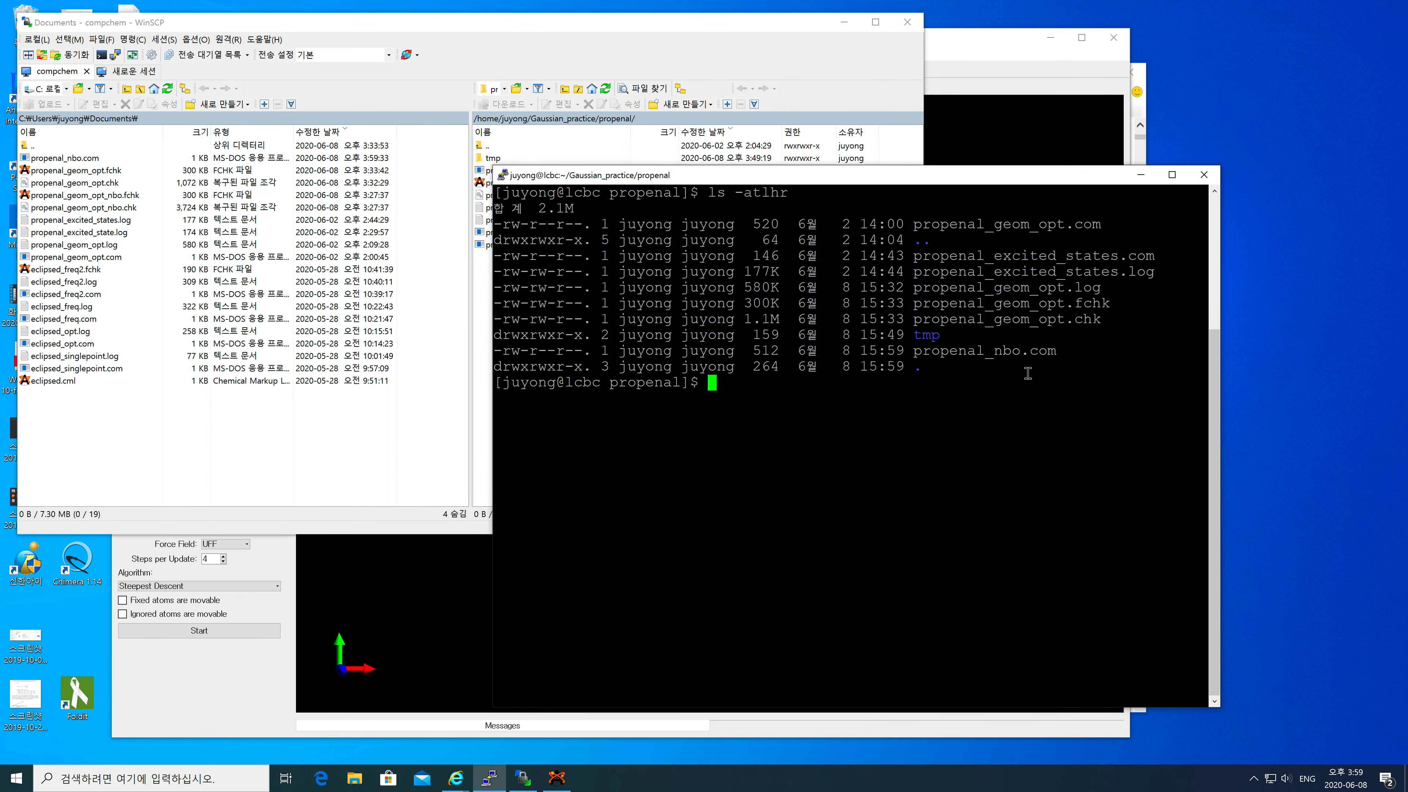
Open the uploaded propenal_nbo.com in the nano editor
{"action": "double_click", "coordinate": [1013, 353]}
{"action": "left_click", "coordinate": [1057, 375]}
{"action": "type", "text": "nano propenal_nb"}
{"action": "key", "text": "Tab"}
{"action": "key", "text": "Return"}
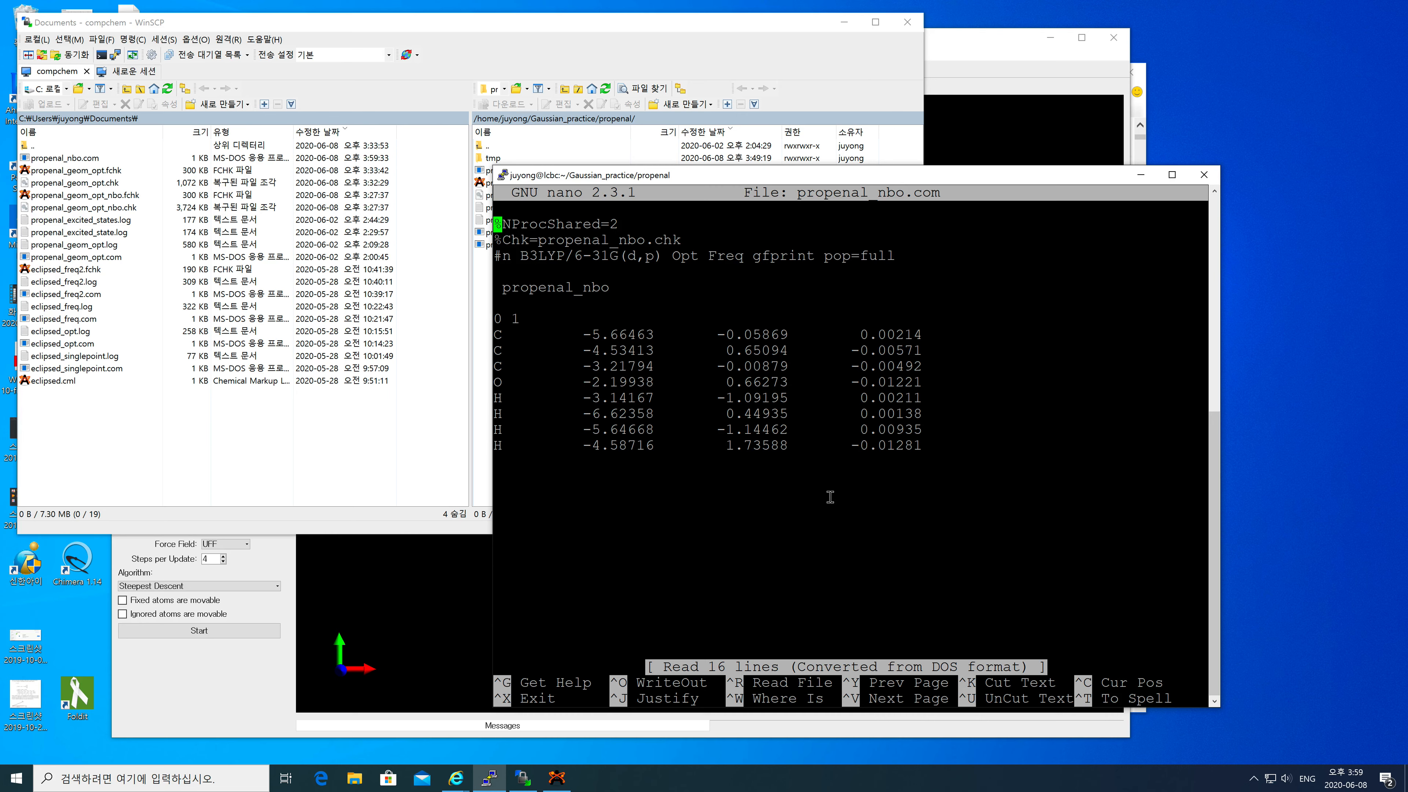
Change the population option at the end of the Gaussian route line to pop=nbo
{"action": "key", "text": "Right"}
{"action": "key", "text": "Right"}
{"action": "key", "text": "Right"}
{"action": "key", "text": "Right"}
{"action": "key", "text": "Right"}
{"action": "key", "text": "Right"}
{"action": "key", "text": "Right"}
{"action": "key", "text": "Right"}
{"action": "key", "text": "Right"}
{"action": "key", "text": "Down"}
{"action": "key", "text": "Down"}
{"action": "key", "text": "Right"}
{"action": "key", "text": "Right"}
{"action": "key", "text": "Right"}
{"action": "key", "text": "Right"}
{"action": "key", "text": "Right"}
{"action": "key", "text": "Right"}
{"action": "key", "text": "Right"}
{"action": "key", "text": "Right"}
{"action": "key", "text": "Right"}
{"action": "key", "text": "Right"}
{"action": "key", "text": "Right"}
{"action": "key", "text": "Right"}
{"action": "key", "text": "Right"}
{"action": "key", "text": "Right"}
{"action": "key", "text": "Right"}
{"action": "key", "text": "Right"}
{"action": "key", "text": "Right"}
{"action": "key", "text": "Right"}
{"action": "key", "text": "Right"}
{"action": "key", "text": "Right"}
{"action": "key", "text": "Right"}
{"action": "key", "text": "Right"}
{"action": "key", "text": "Right"}
{"action": "key", "text": "Right"}
{"action": "key", "text": "Right"}
{"action": "key", "text": "Right"}
{"action": "key", "text": "Right"}
{"action": "key", "text": "Right"}
{"action": "key", "text": "Right"}
{"action": "key", "text": "Right"}
{"action": "key", "text": "Right"}
{"action": "key", "text": "Right"}
{"action": "key", "text": "Right"}
{"action": "key", "text": "Right"}
{"action": "key", "text": "Right"}
{"action": "key", "text": "Right"}
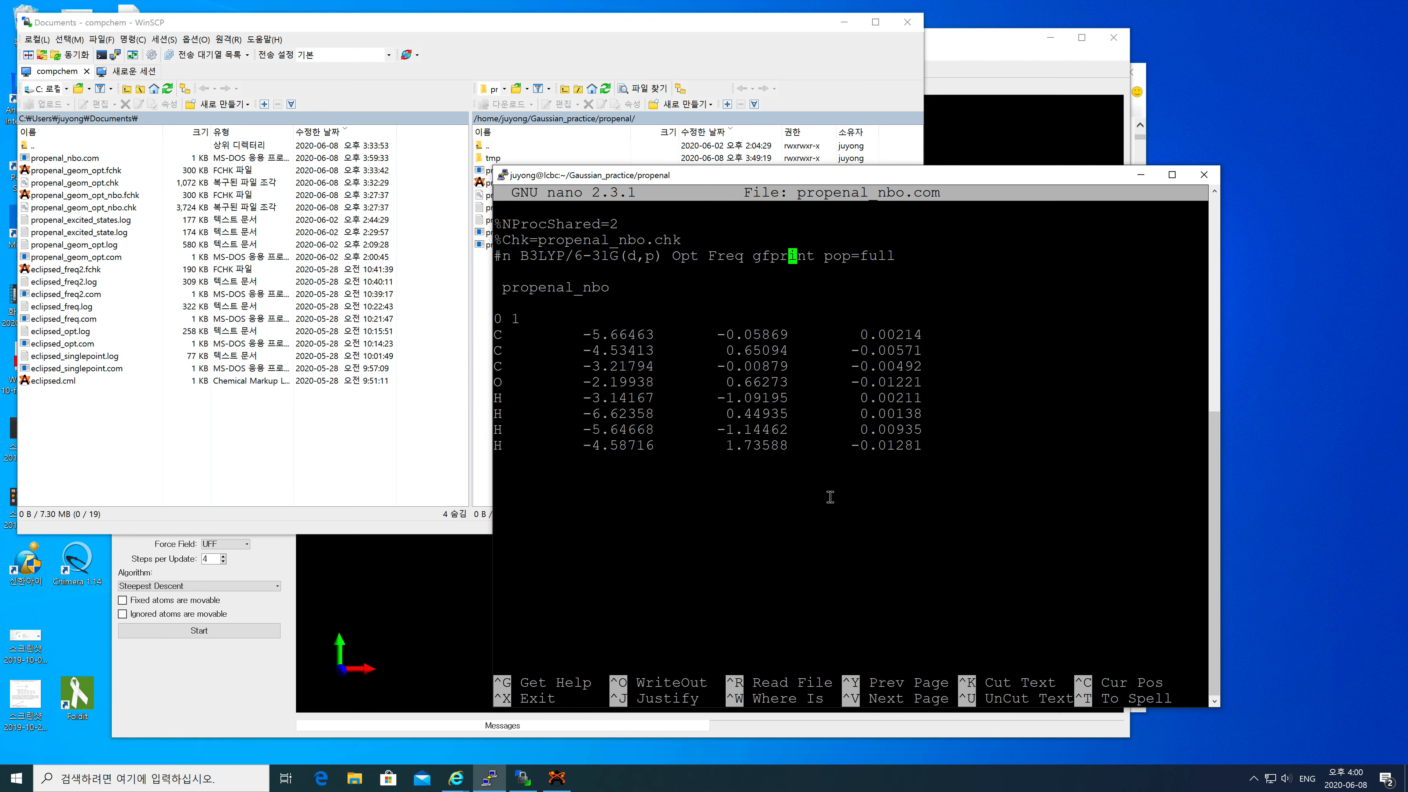
{"action": "key", "text": "BackSpace"}
{"action": "key", "text": "BackSpace"}
{"action": "key", "text": "BackSpace"}
{"action": "key", "text": "BackSpace"}
{"action": "type", "text": "nbo"}
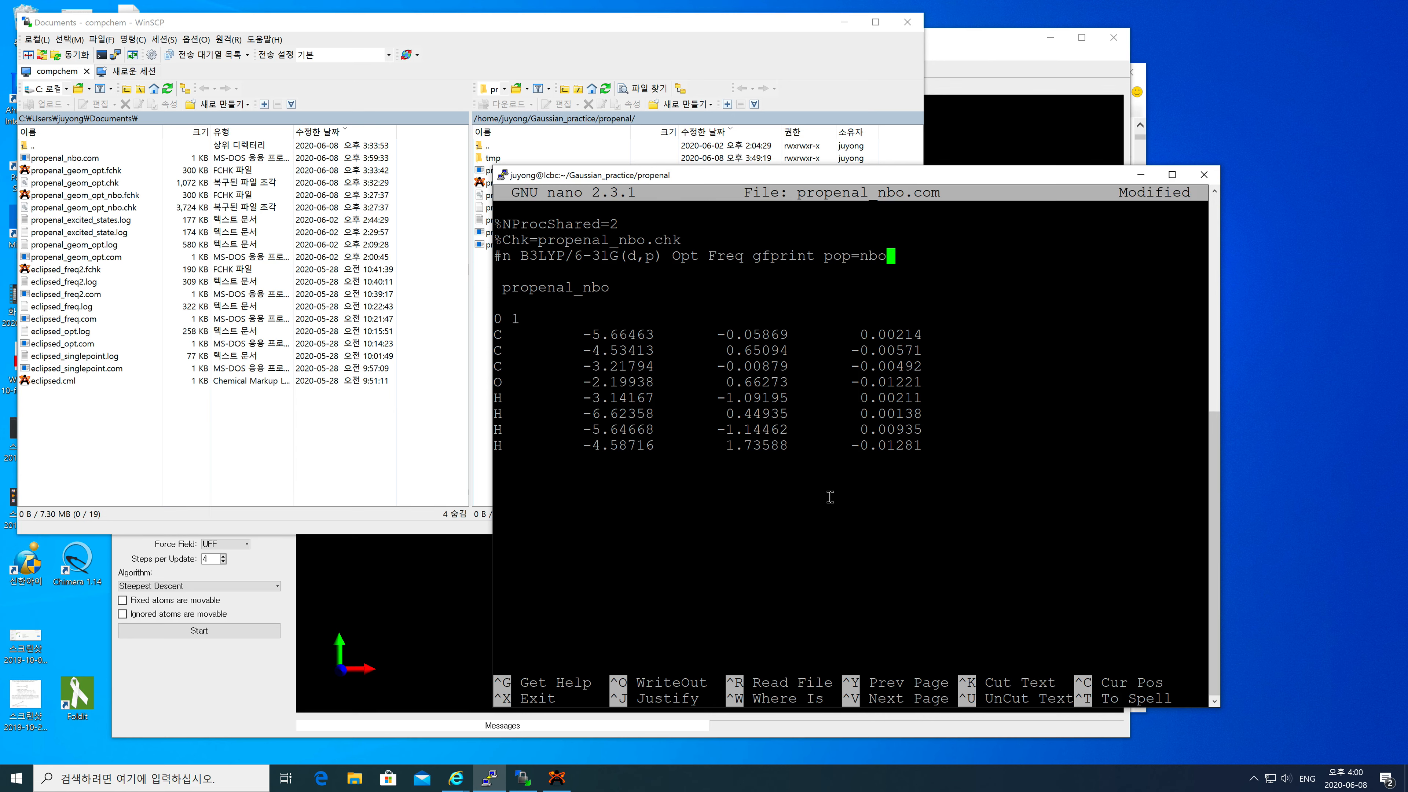
Save propenal_nbo.com under the same name, exit nano and list the folder with ls -atlhr
{"action": "key", "text": "ctrl+o"}
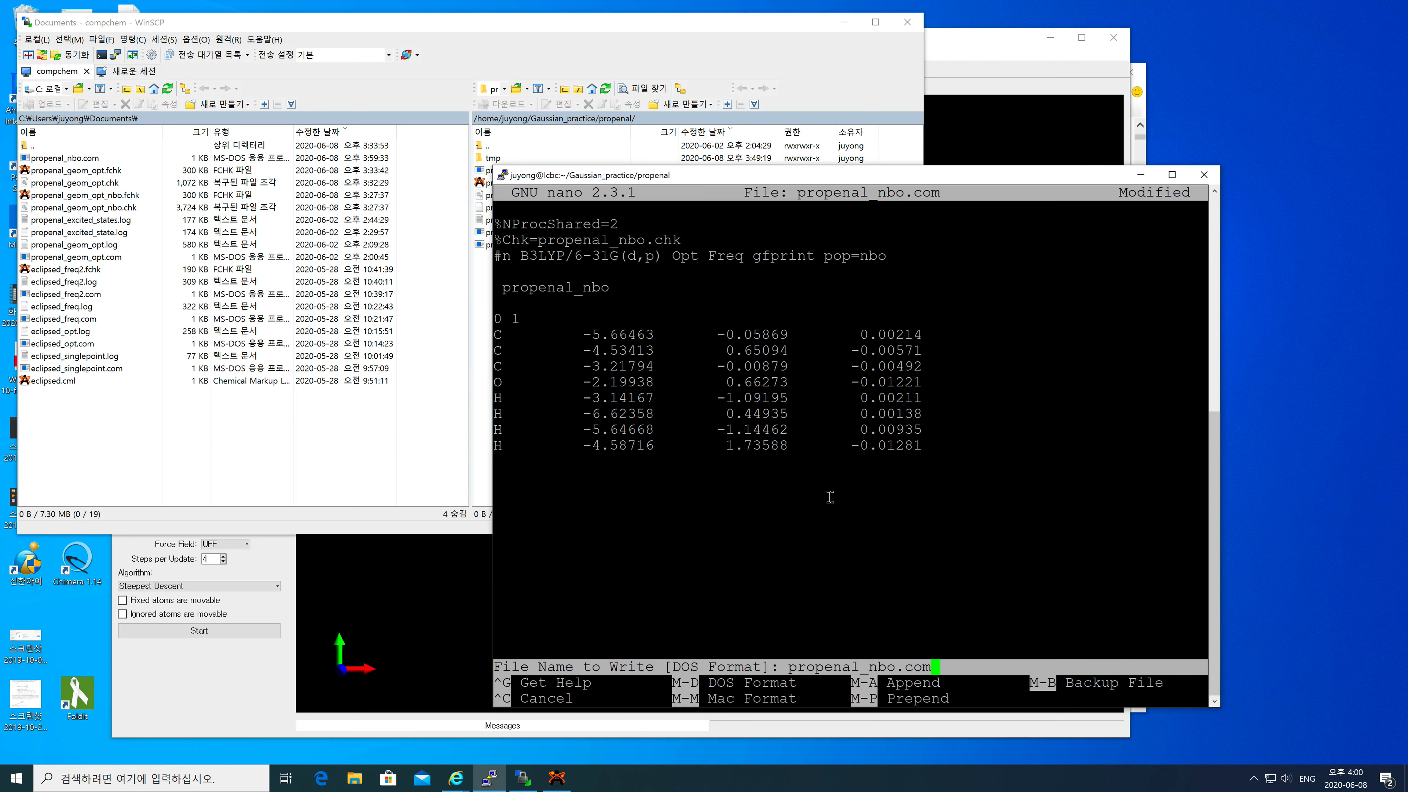
{"action": "key", "text": "Return"}
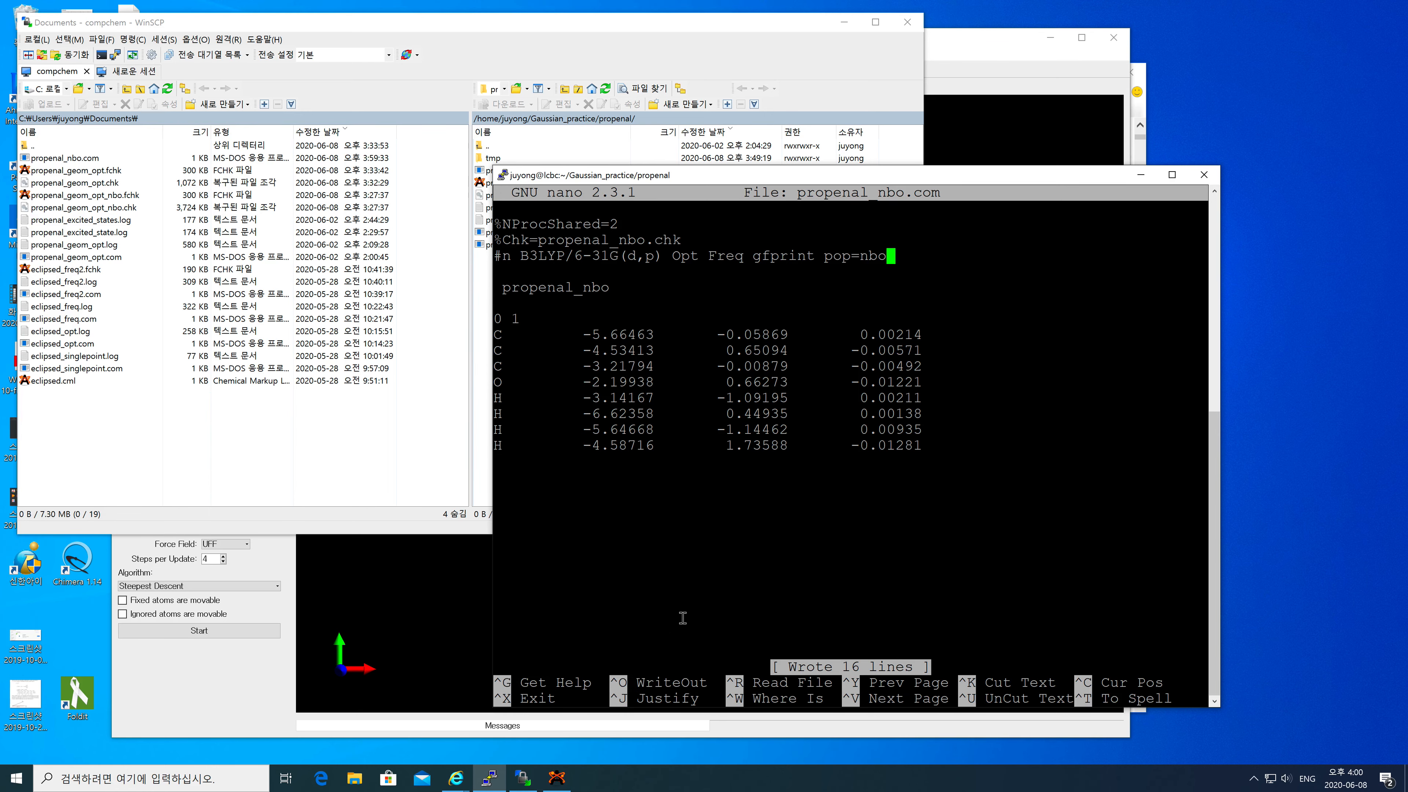
{"action": "key", "text": "ctrl+x"}
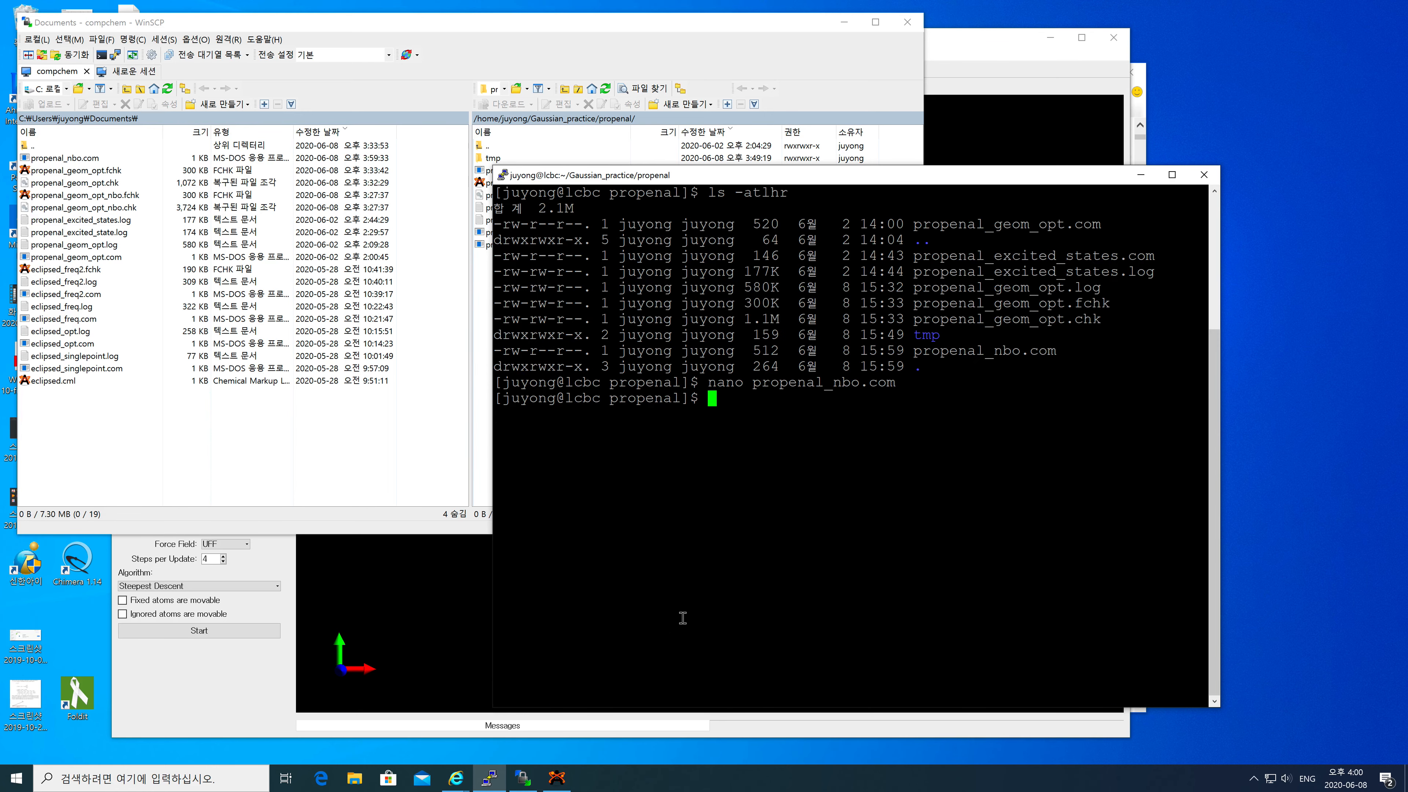
{"action": "type", "text": "ls -atlhr"}
{"action": "key", "text": "Return"}
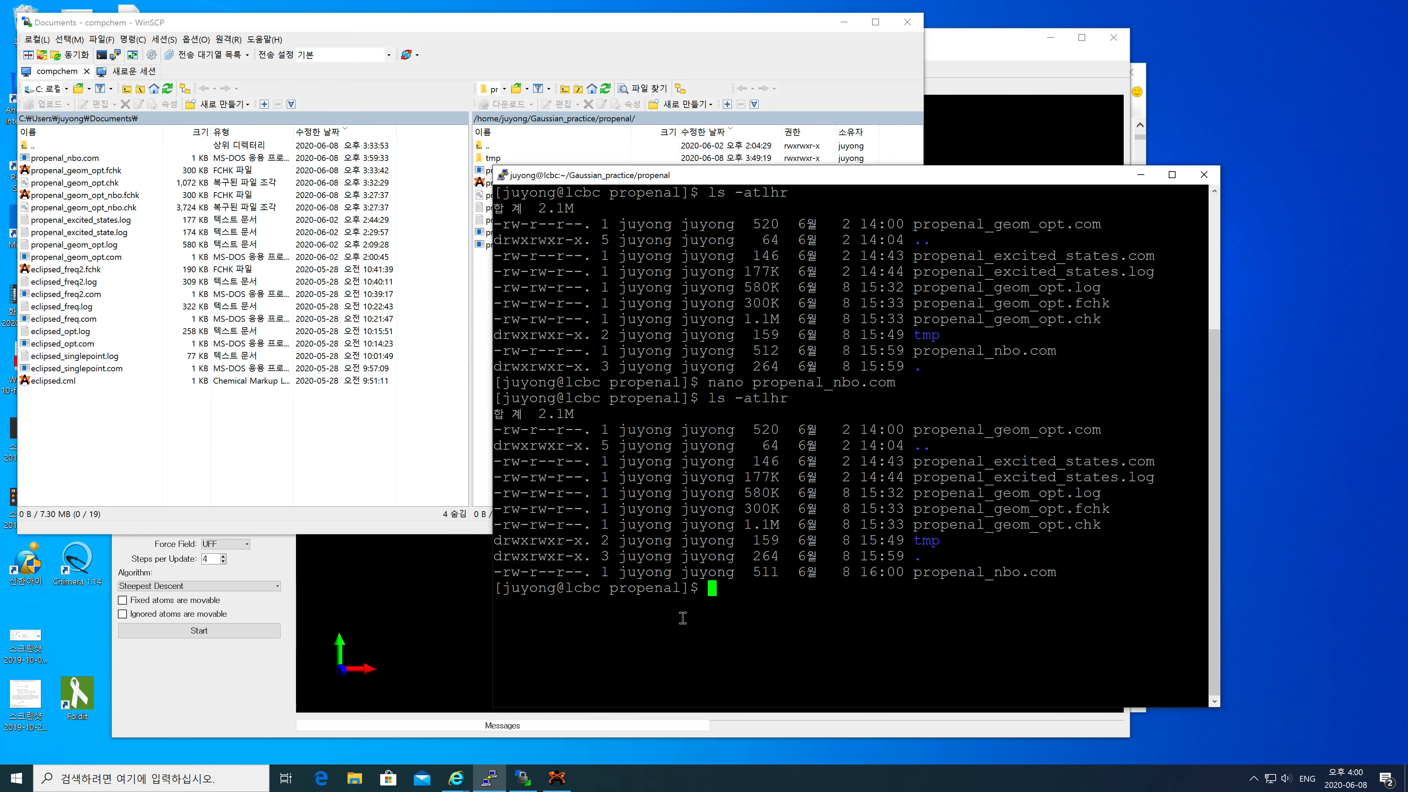
Run g16 on propenal_nbo.com as a background job with its output redirected to propenal_nbo.log
{"action": "type", "text": "g16 propenal_nbo.com > propenal_"}
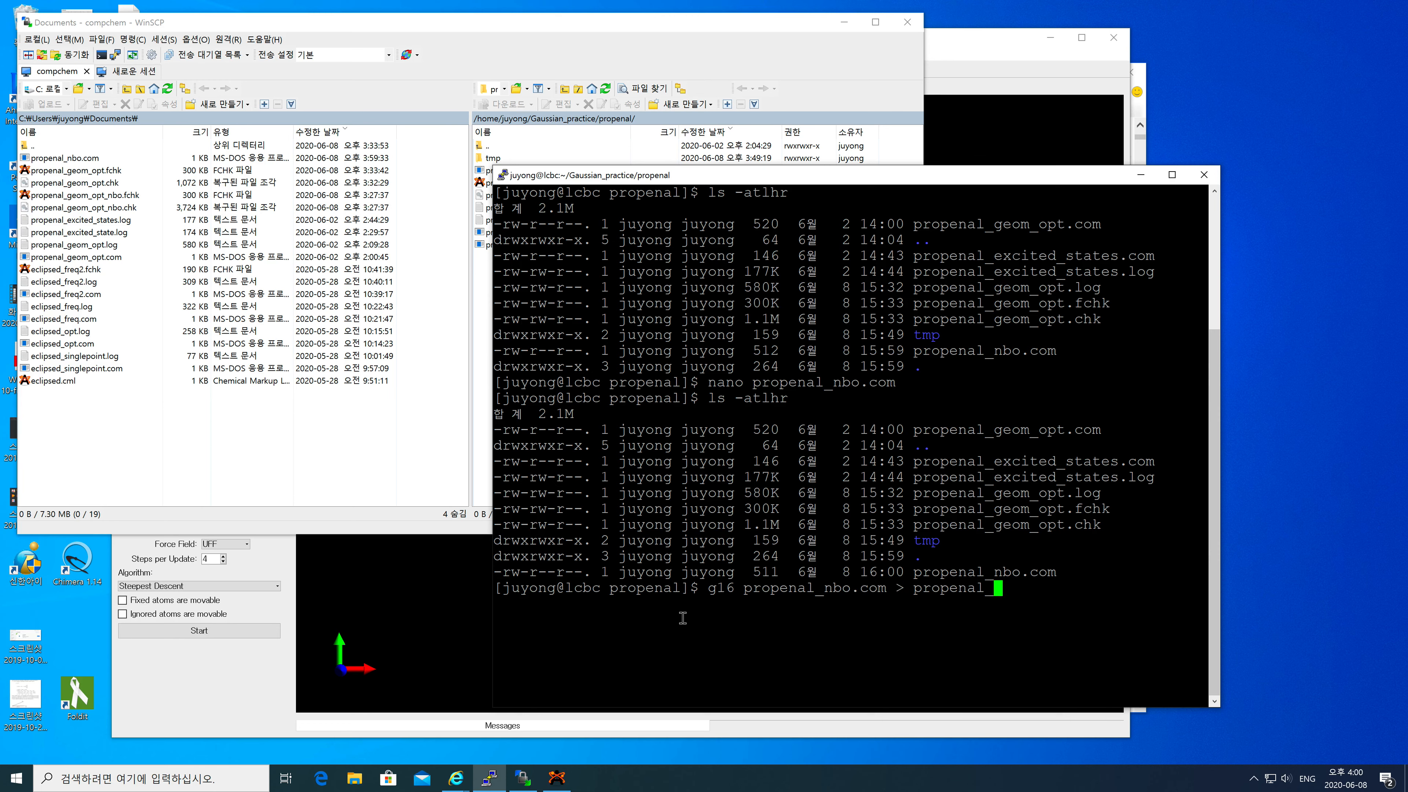
{"action": "type", "text": "nbo.log &"}
{"action": "key", "text": "Return"}
Follow propenal_nbo.log live with tail -f and enlarge the terminal window upward and sideways
{"action": "type", "text": "tail -f pro"}
{"action": "key", "text": "Tab"}
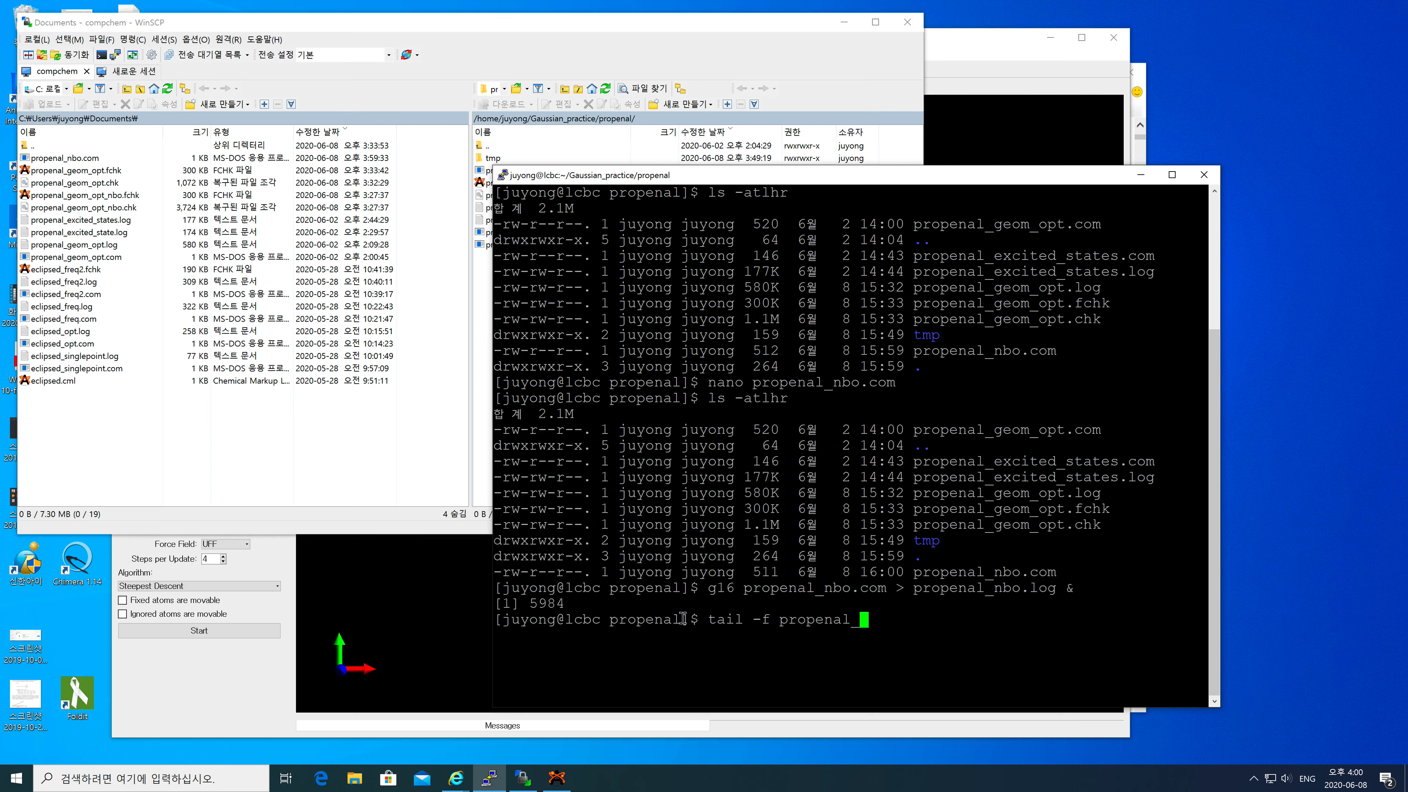
{"action": "type", "text": "nbo.log"}
{"action": "key", "text": "Return"}
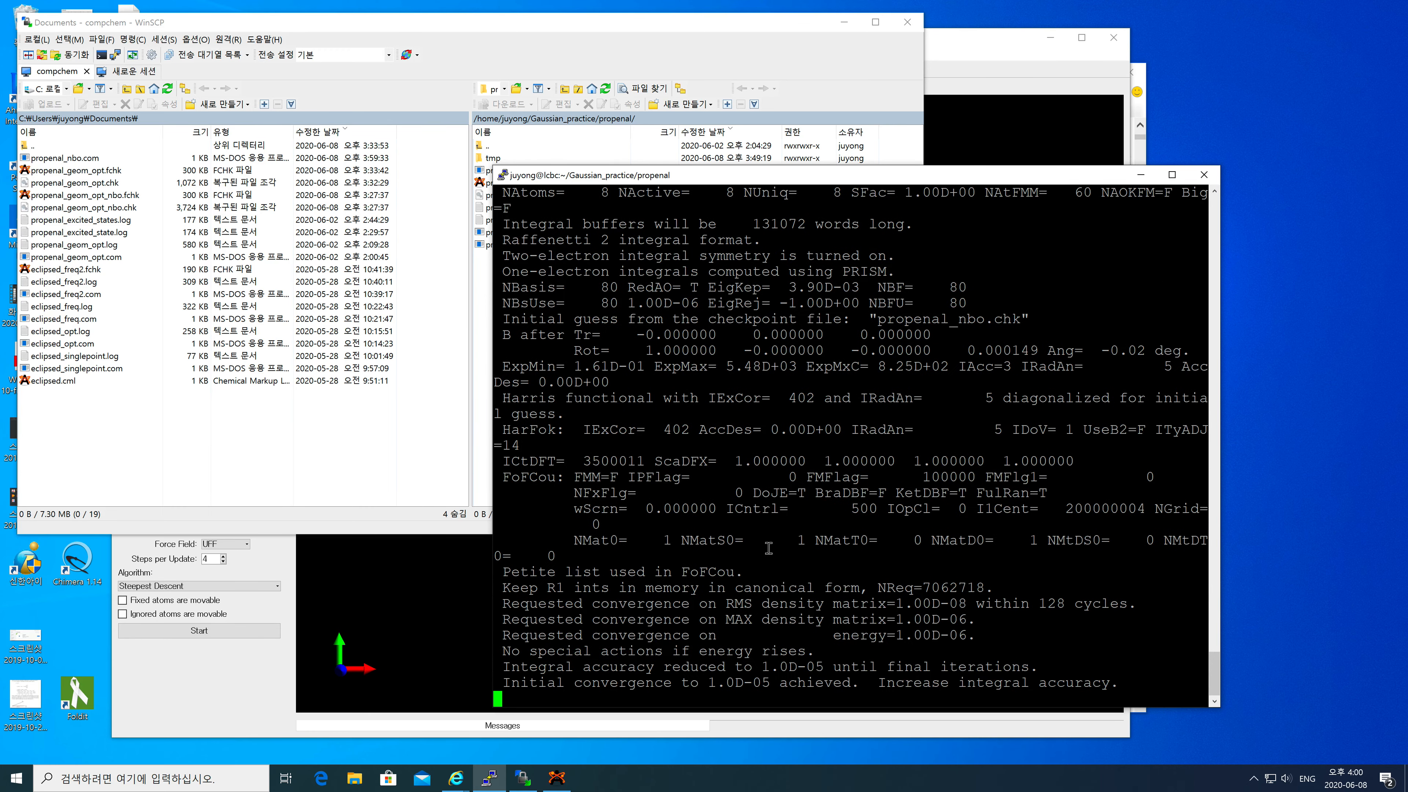
{"action": "left_click_drag", "start_coordinate": [653, 174], "coordinate": [651, 11]}
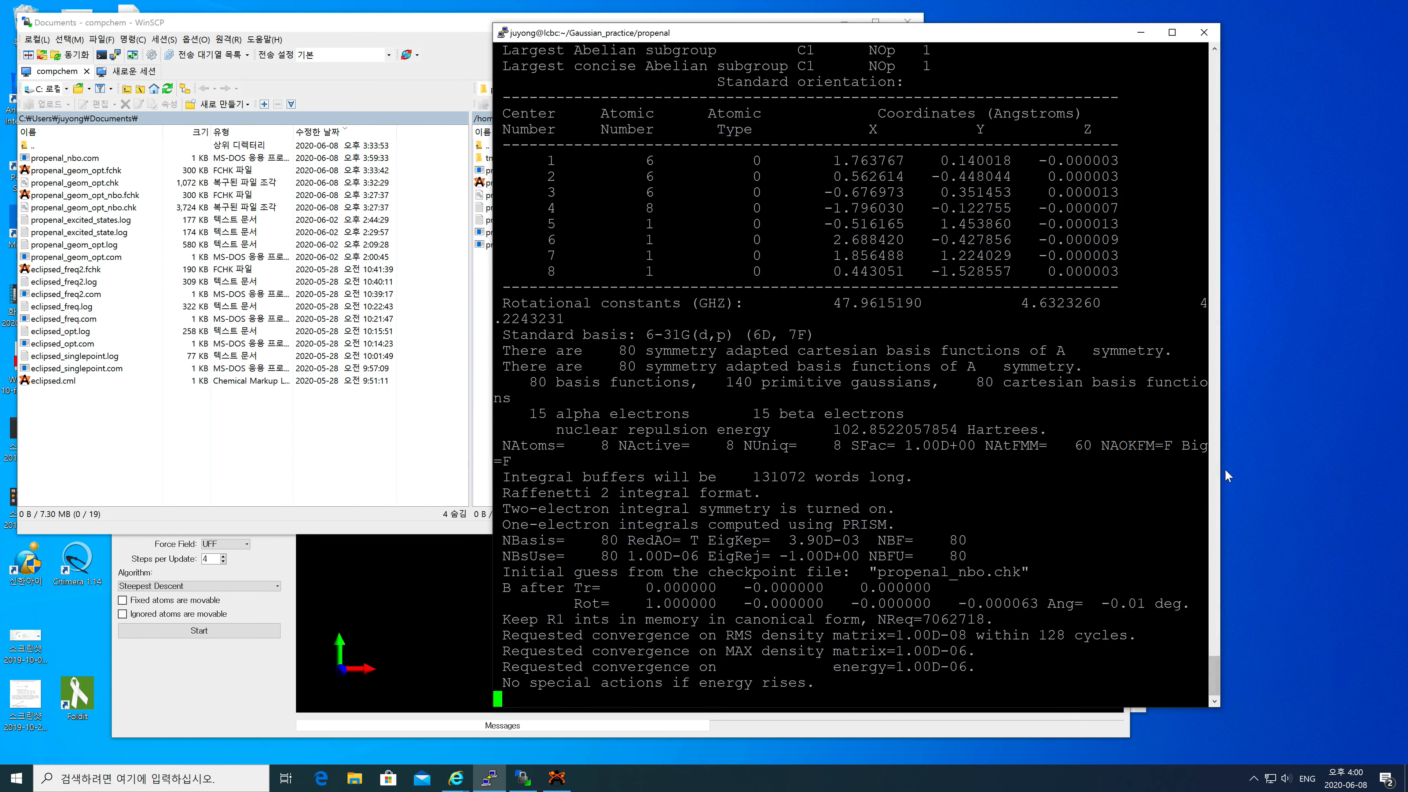
{"action": "left_click_drag", "start_coordinate": [1224, 468], "coordinate": [1323, 477]}
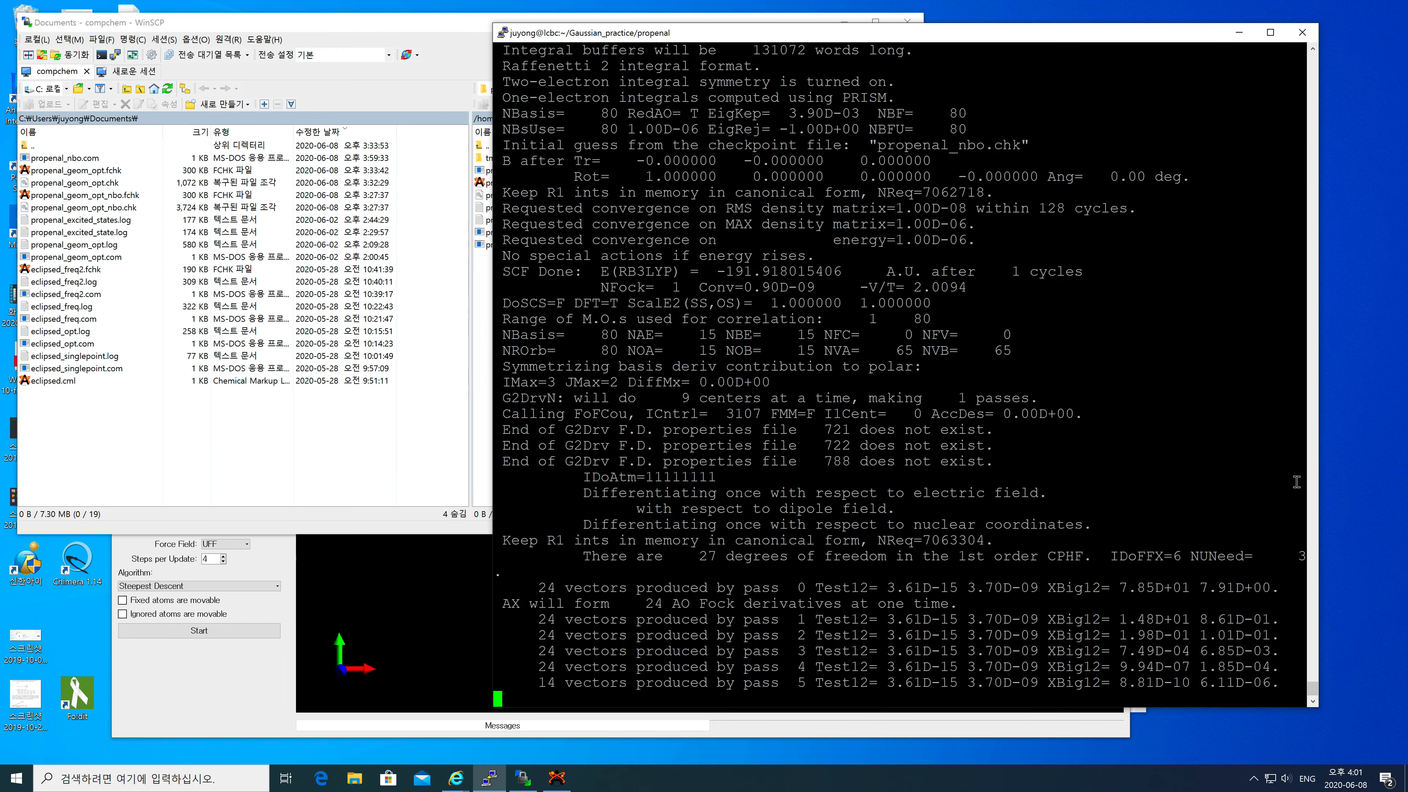
{"action": "key", "text": "shift+super+5"}
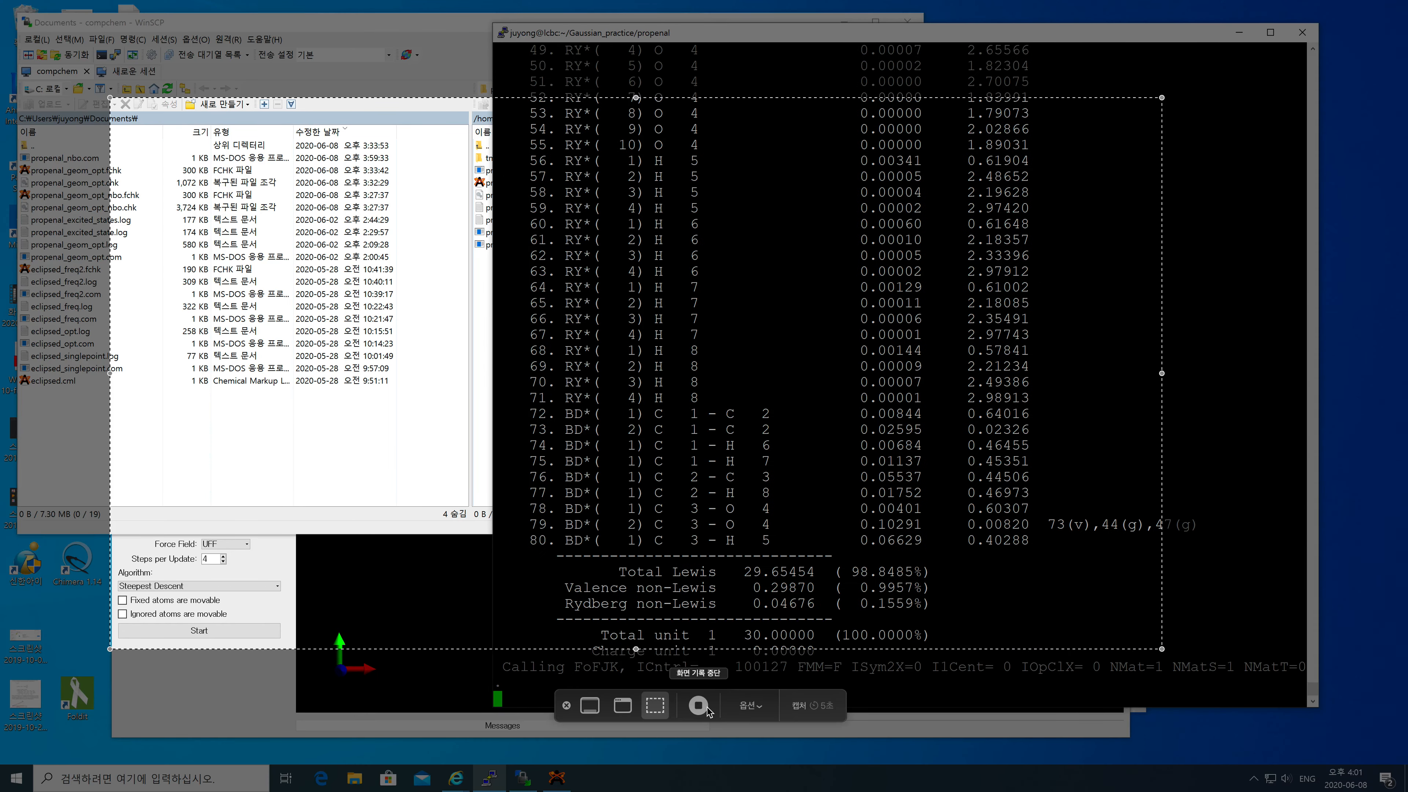